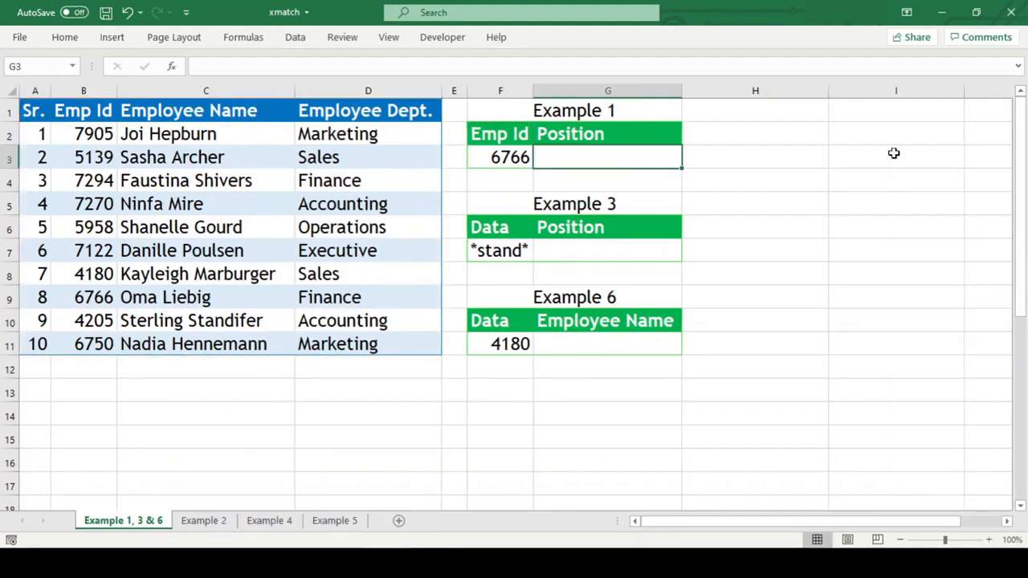
- Enter =XMATCH(F3,B2:B11) in G3 to find the Example 1 employee ID's position
type("=xm")
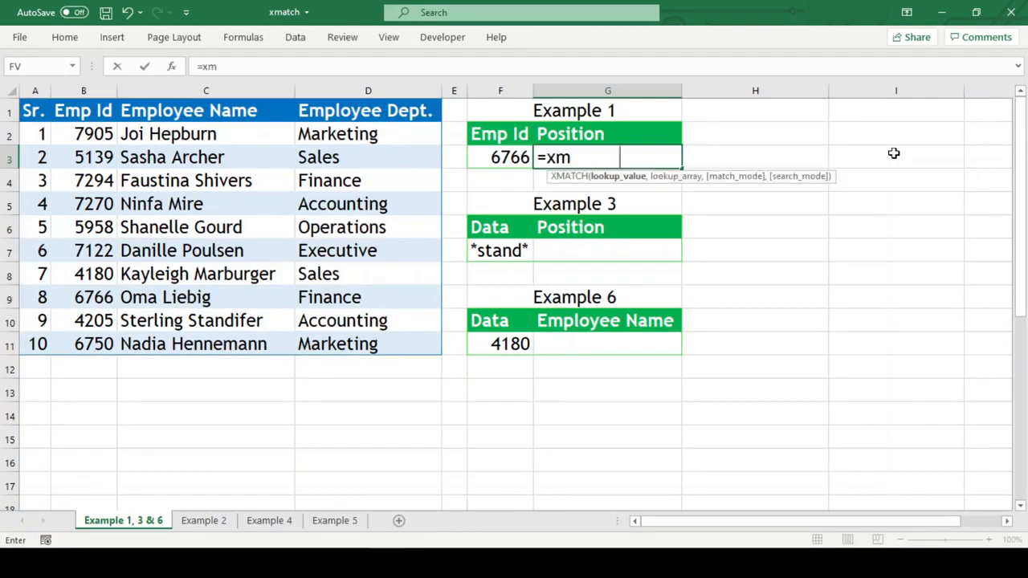
key("Tab")
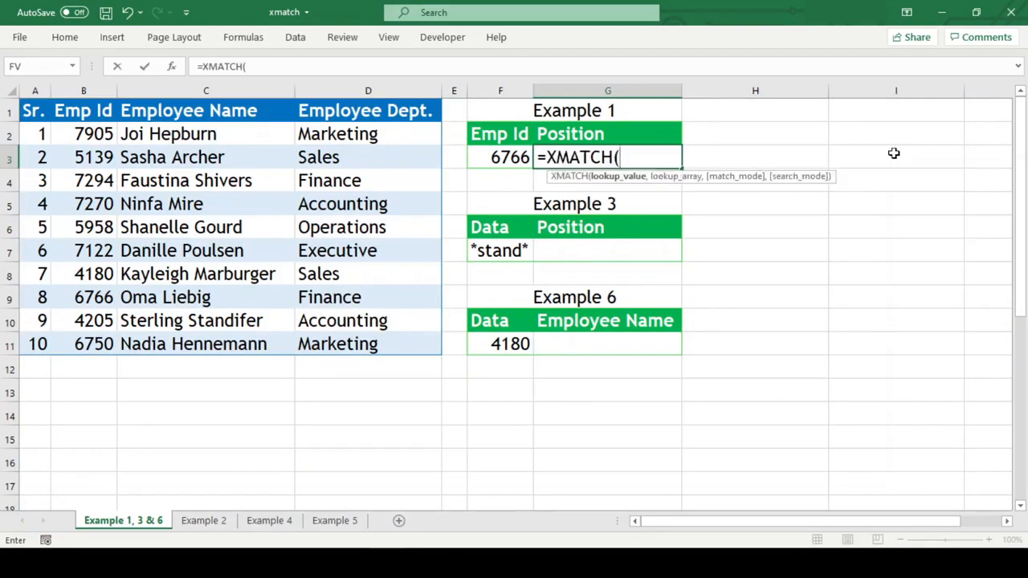
left_click(487, 158)
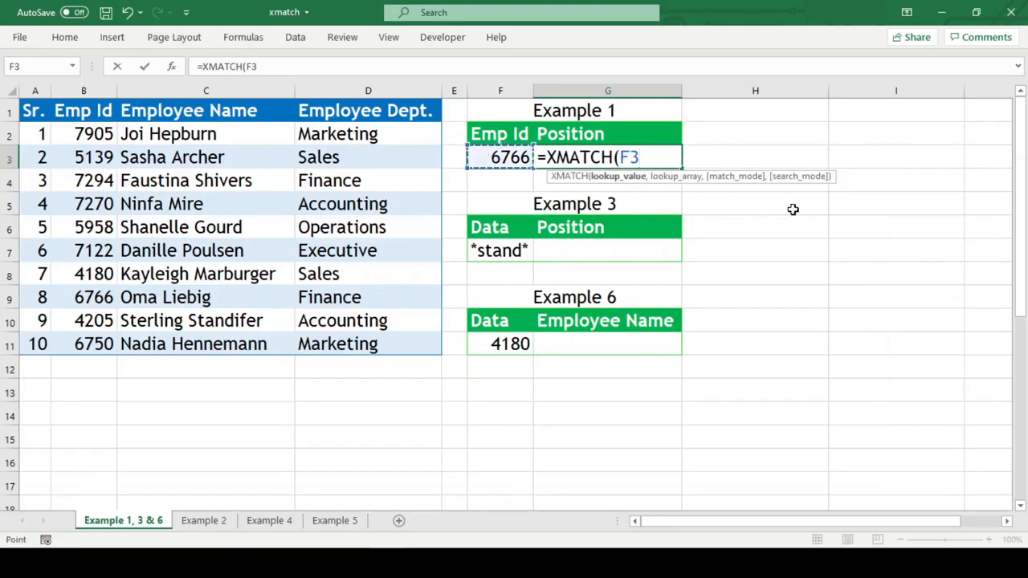
type(",")
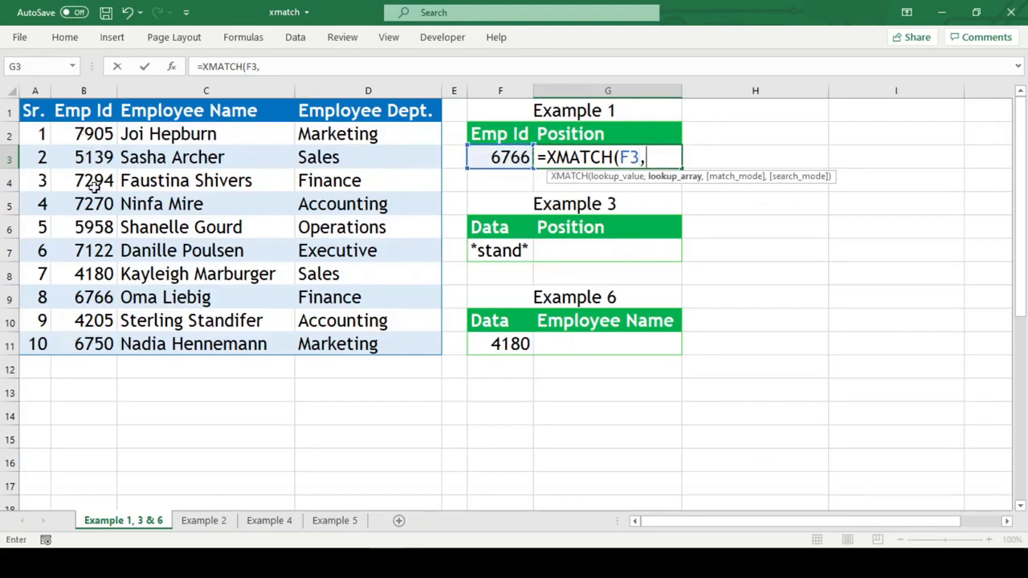
left_click(92, 134)
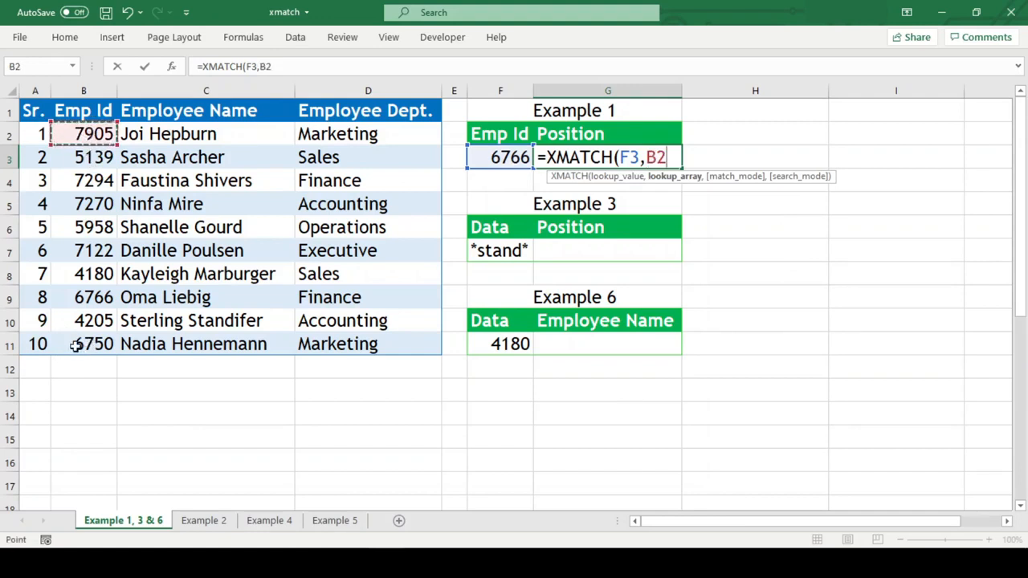
left_click(78, 346, "shift")
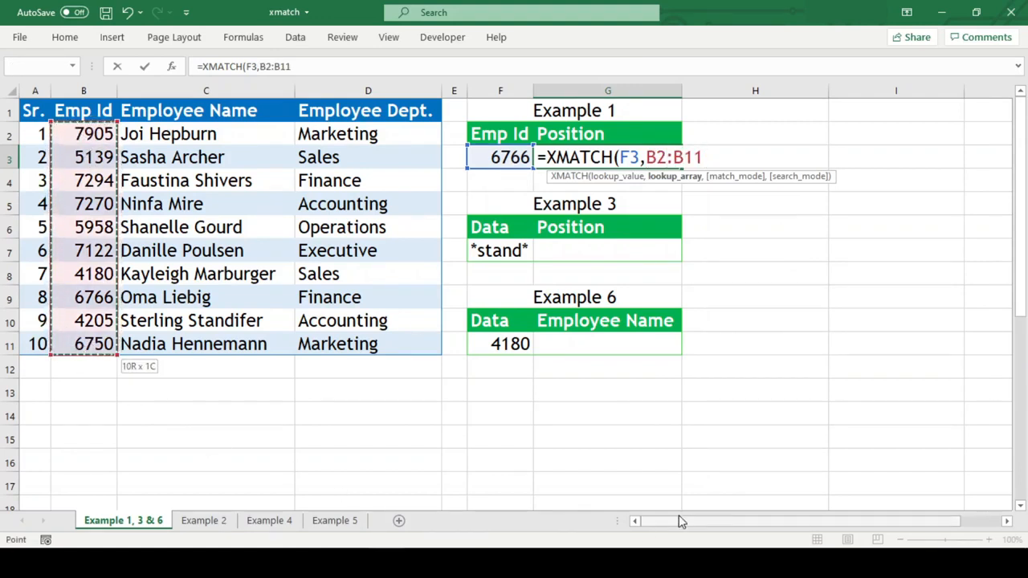
type(")")
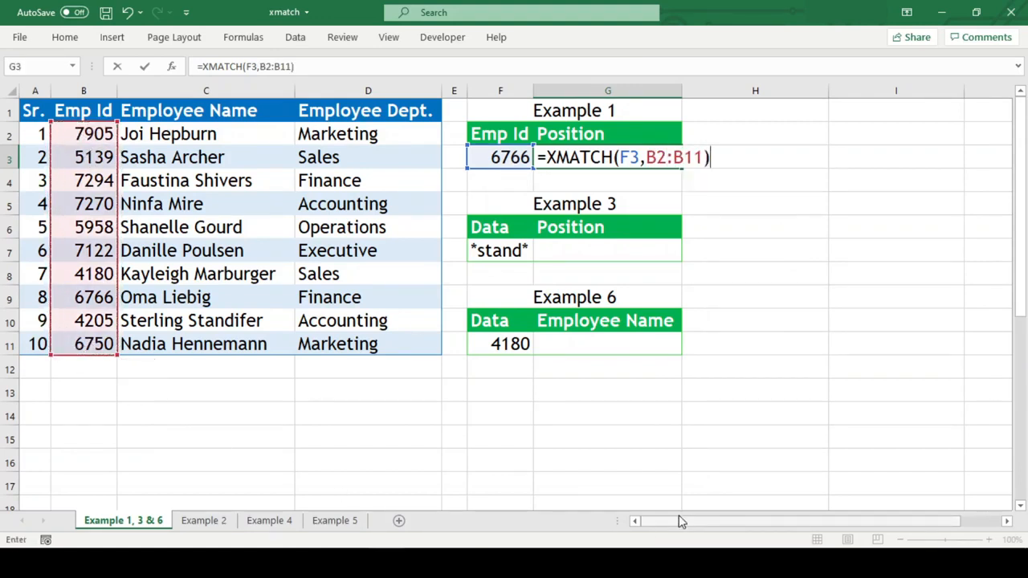
key("Return")
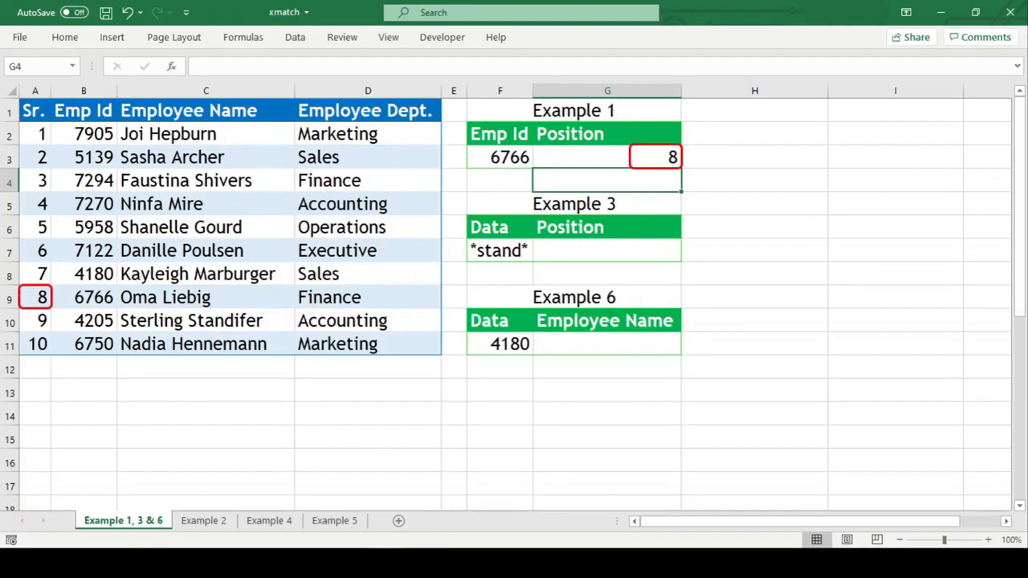
- On the Example 2 sheet, enter =XMATCH(E3,B2:B6) in F3 to find the commission's position
left_click(204, 520)
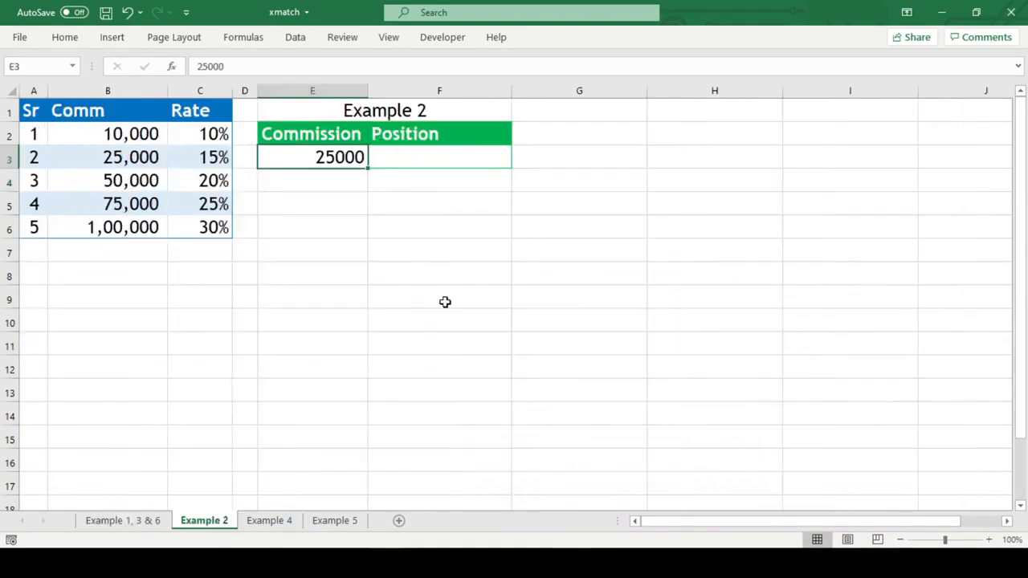
left_click(469, 163)
type("=xm")
key("Tab")
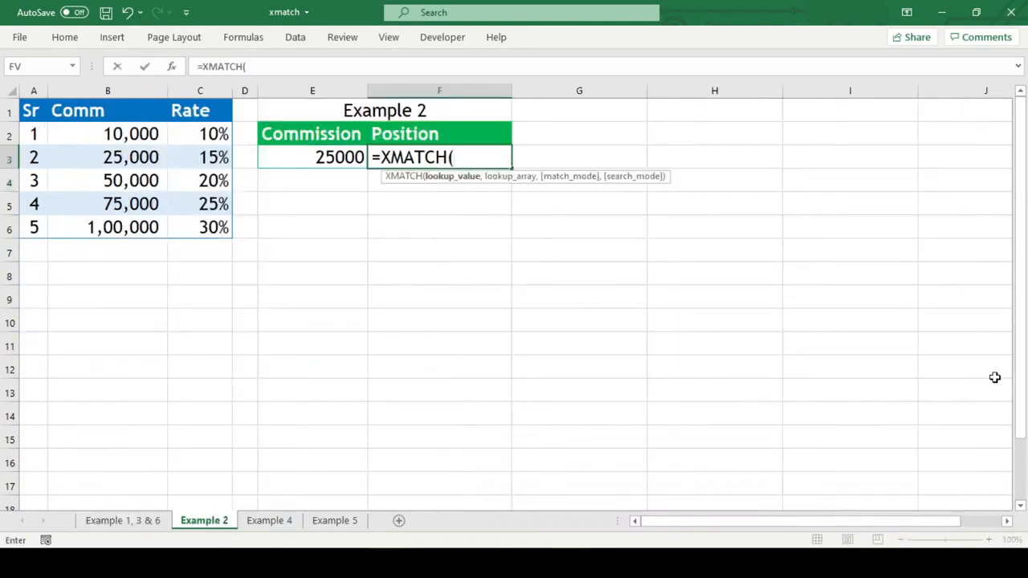
left_click(326, 158)
type(",")
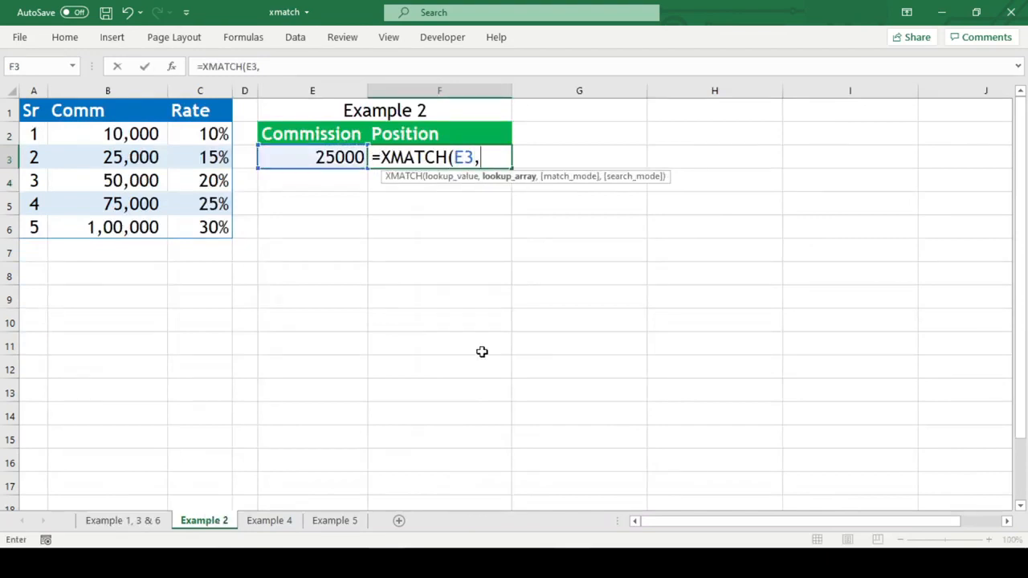
left_click_drag(142, 135, 142, 229)
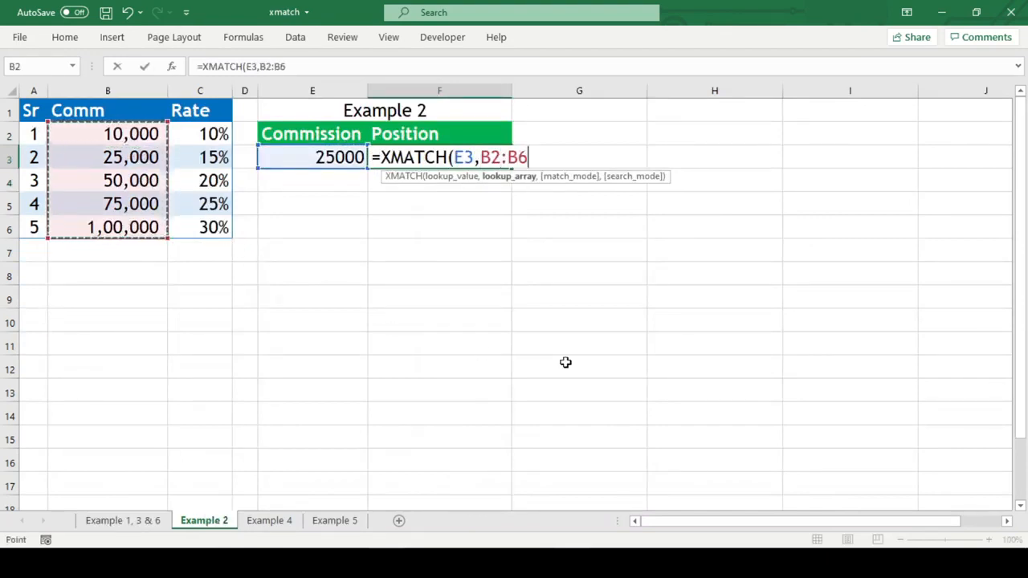
type(")")
key("Return")
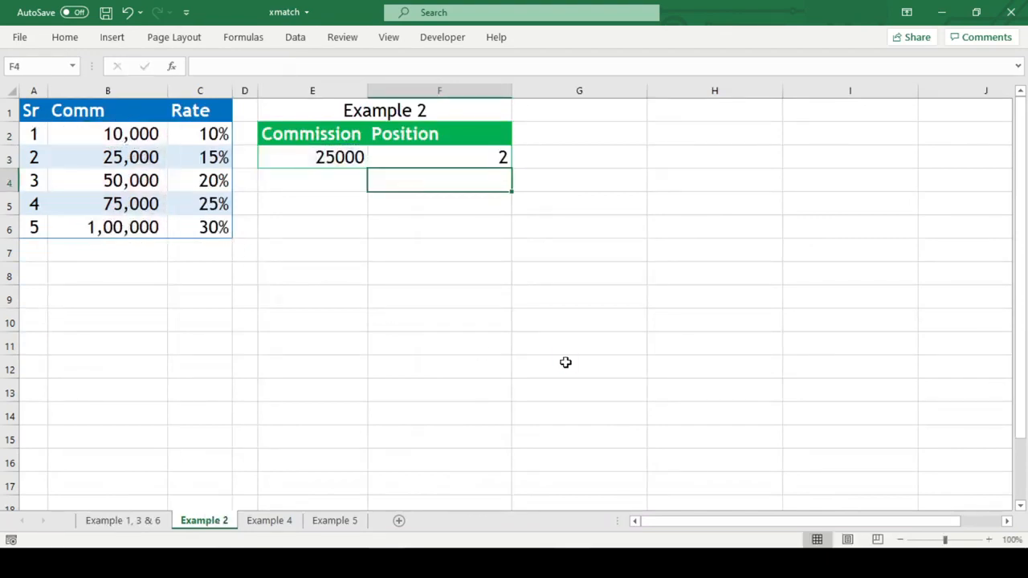
- Change the lookup commission in E3 to 45000
left_click(301, 158)
key("F2")
key("Home")
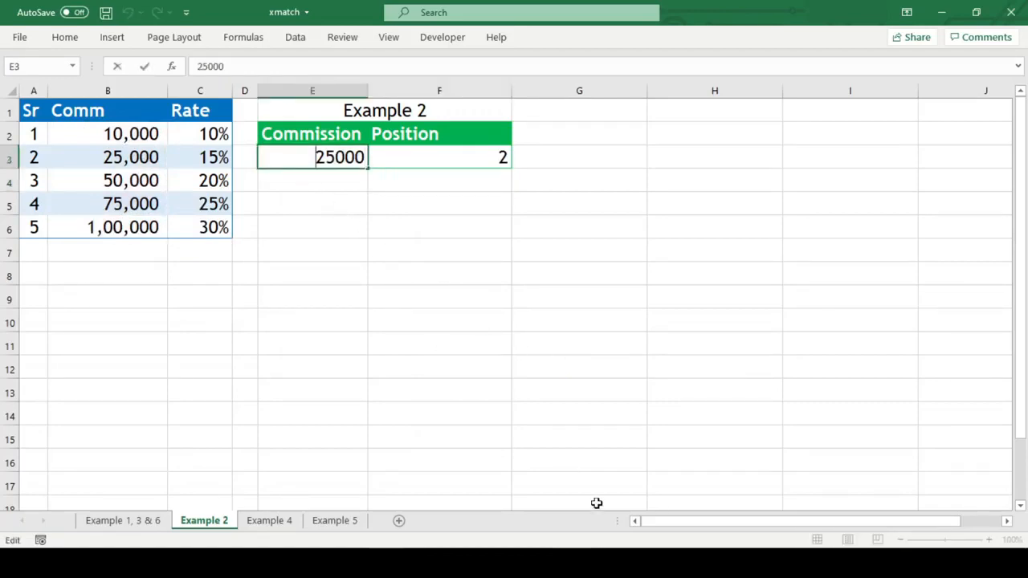
key("shift+Right")
type("4")
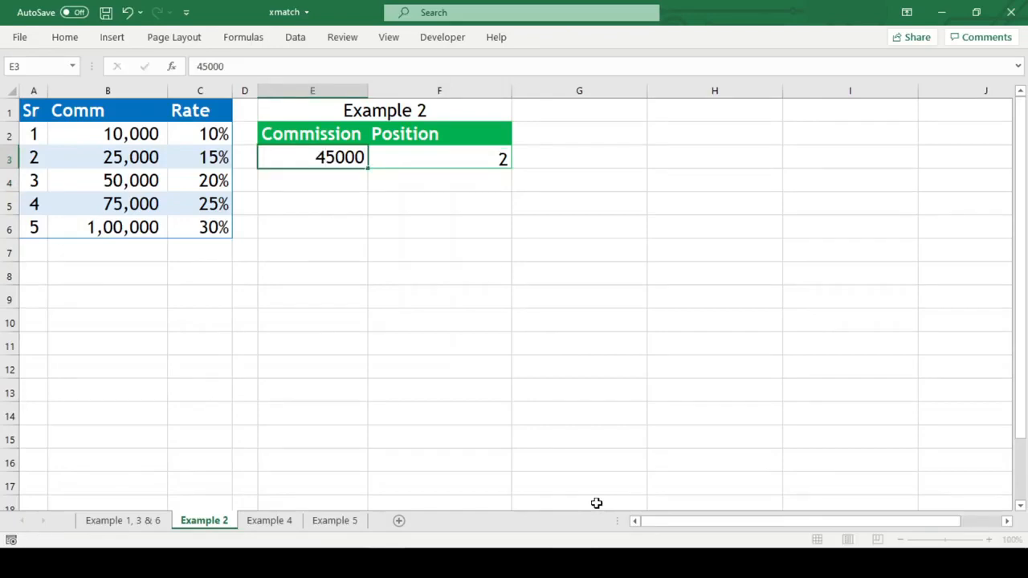
key("Return")
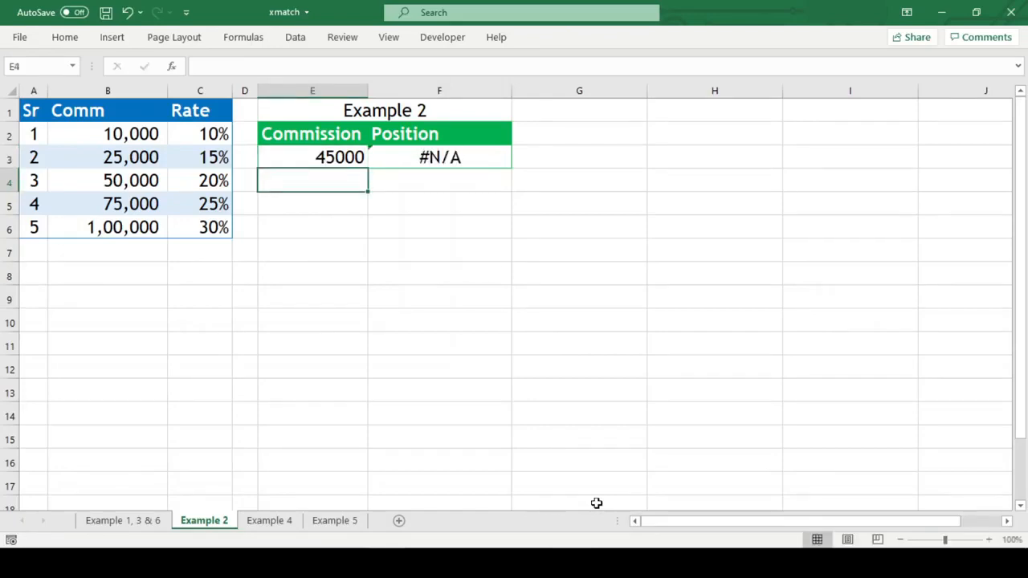
- Add match mode -1 (exact match or next smaller item) to the XMATCH formula in F3
double_click(473, 161)
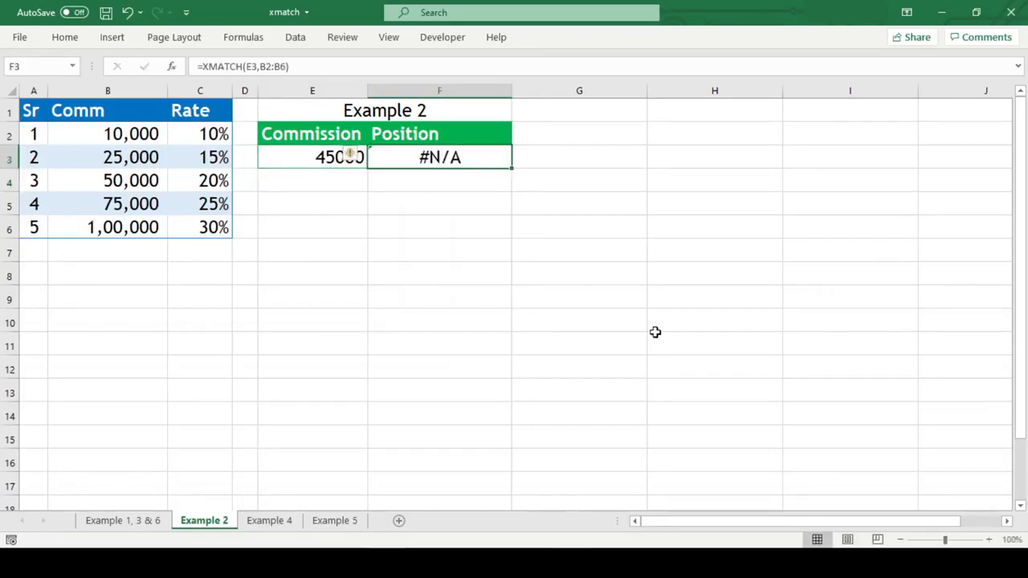
key("Left")
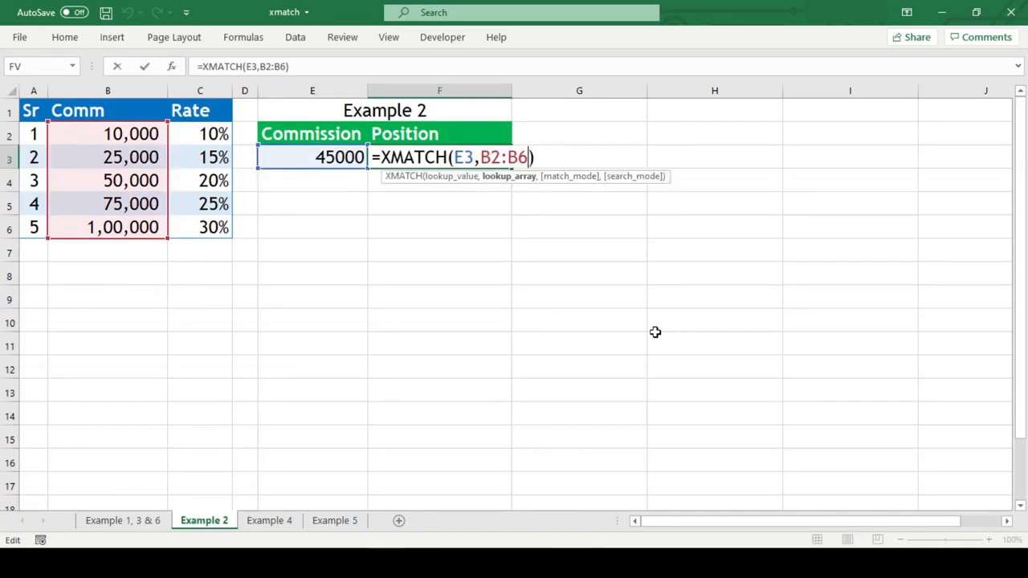
type(",")
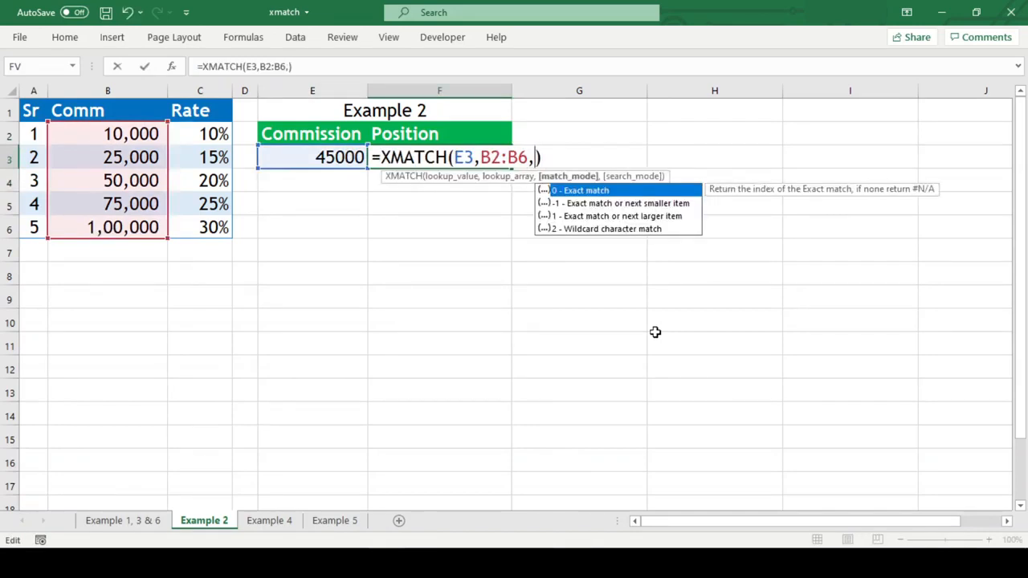
key("Down")
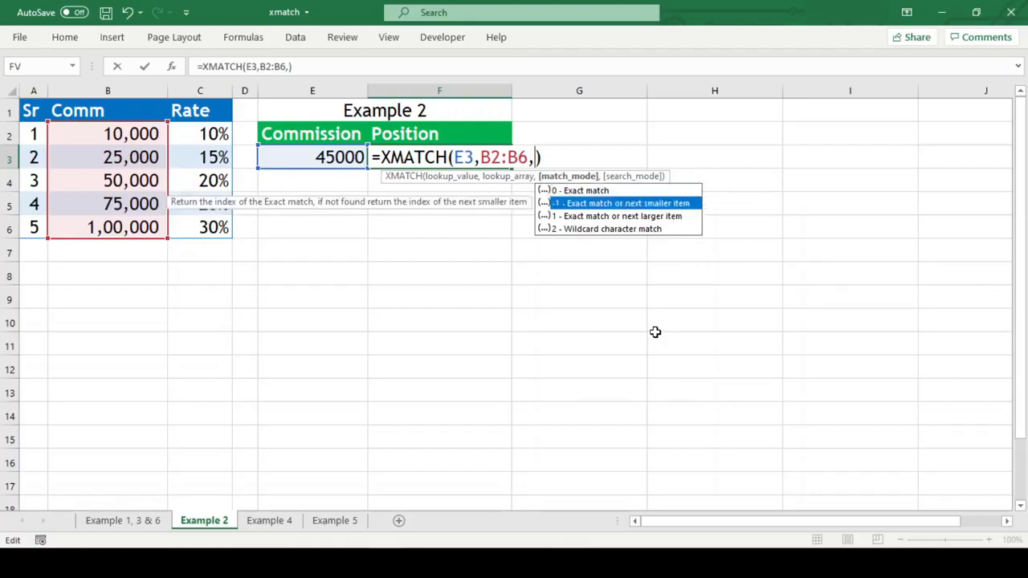
key("Tab")
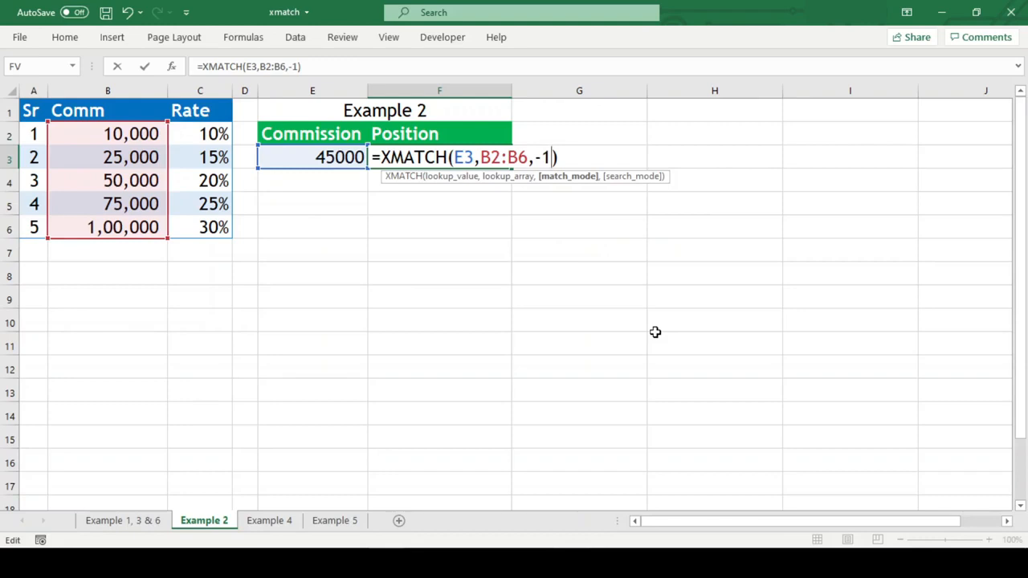
type(")")
key("Return")
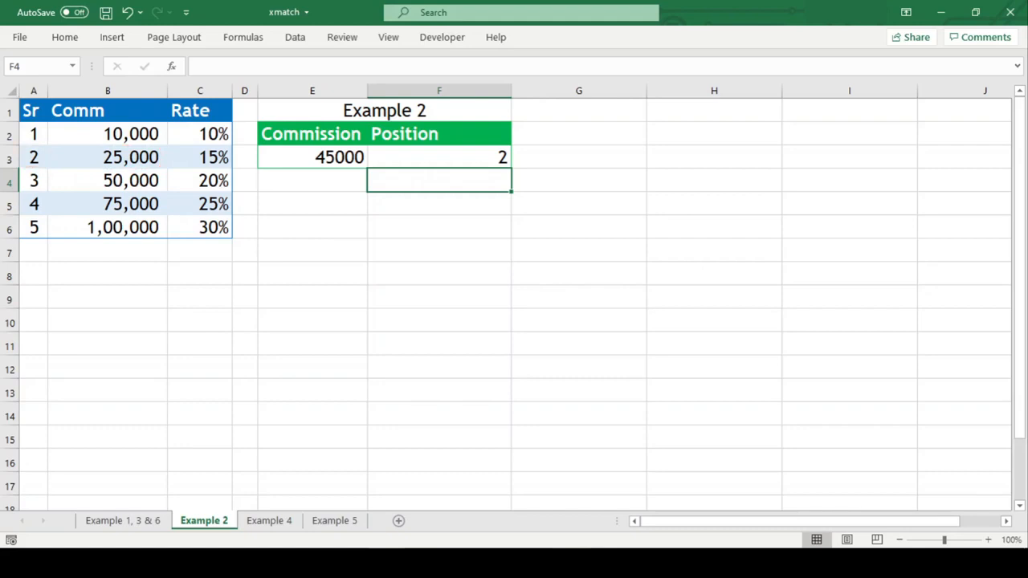
- Change the match mode in F3's XMATCH formula to 1, exact match or next larger item
key("Up")
key("F2")
key("Left")
key("Left")
key("Left")
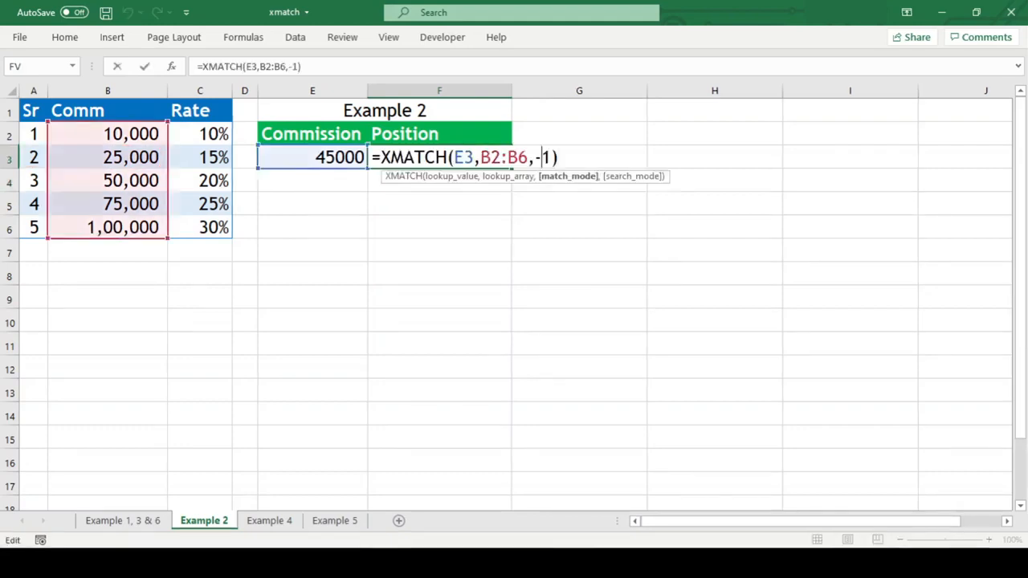
key("Delete")
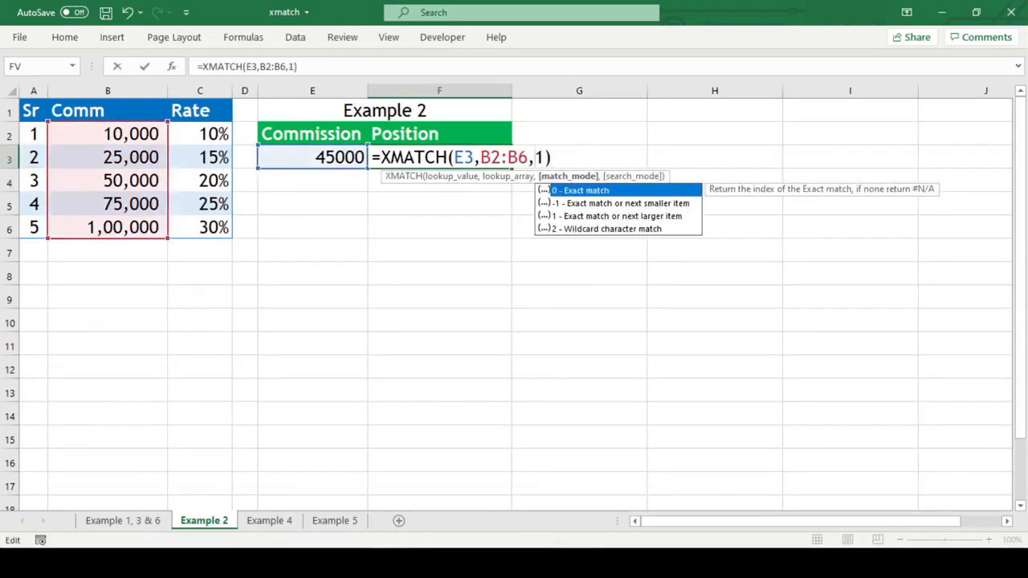
key("Down")
key("Down")
key("Escape")
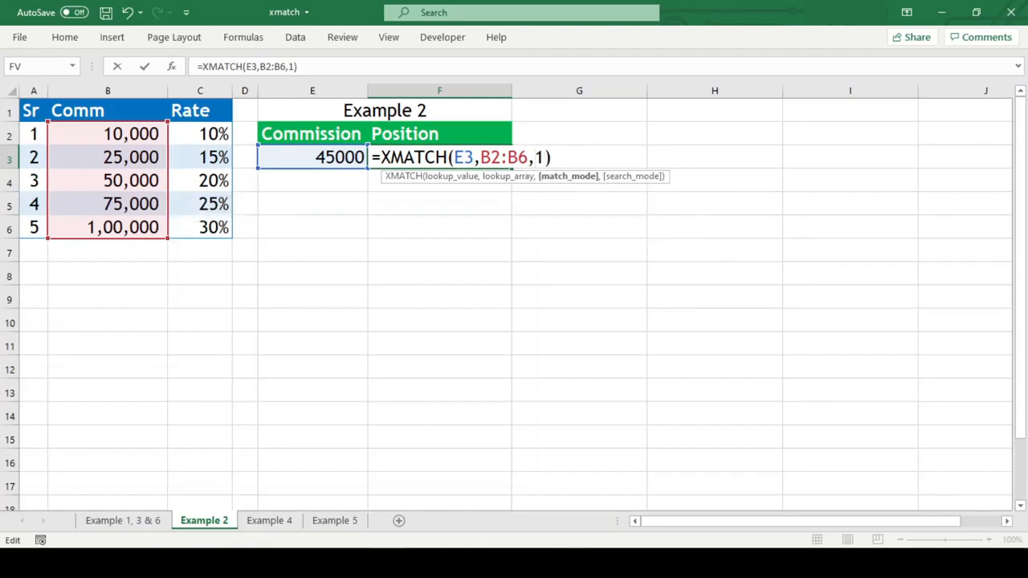
key("Return")
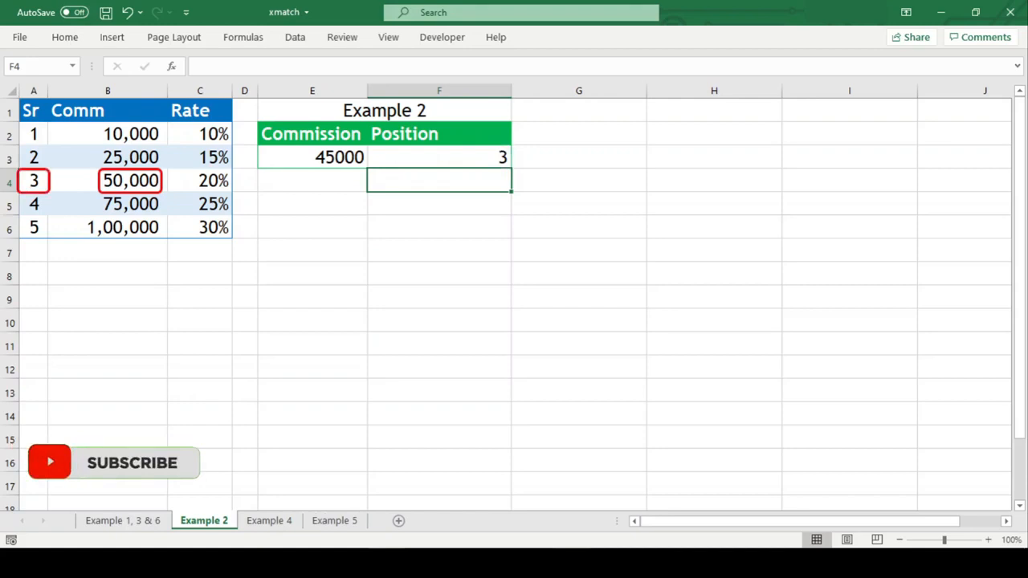
- Re-enter match mode 1 in the XMATCH formula in F3
key("Up")
key("F2")
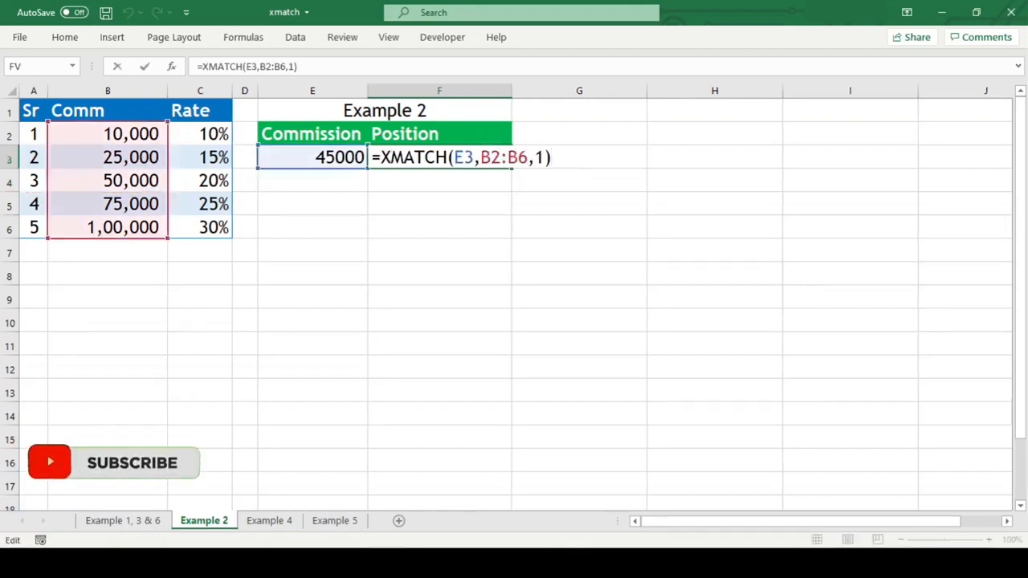
key("Left")
key("BackSpace")
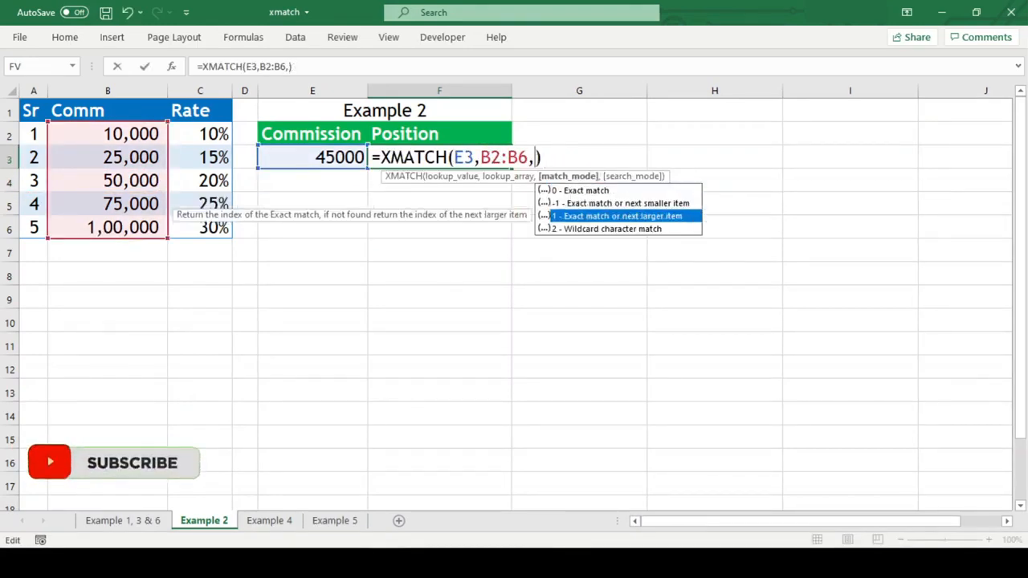
type("1")
key("ctrl+Return")
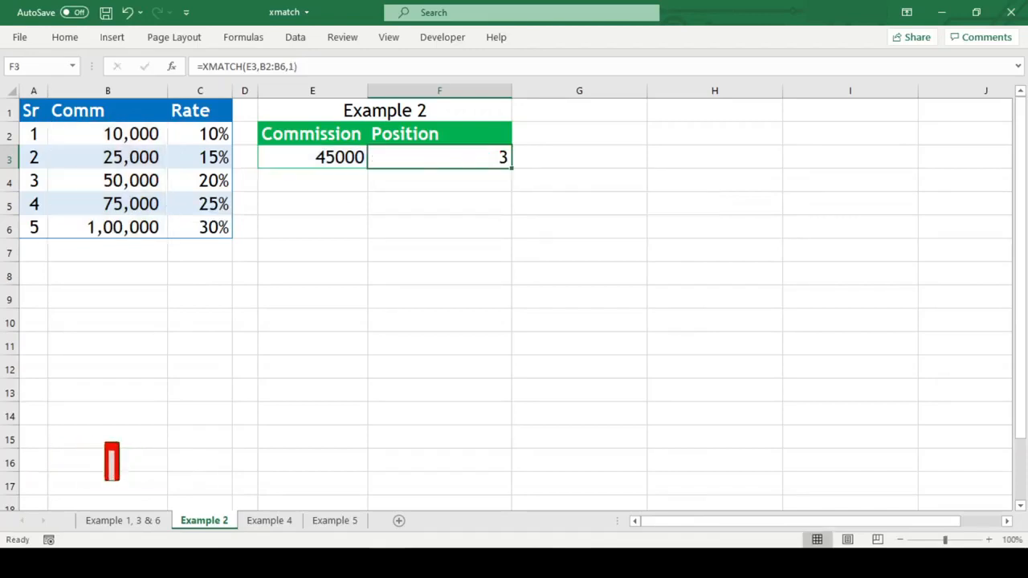
- On the Example 1, 3 & 6 sheet, start an XMATCH formula in G7 that looks up F7 in the employee names C2:C11
left_click(98, 522)
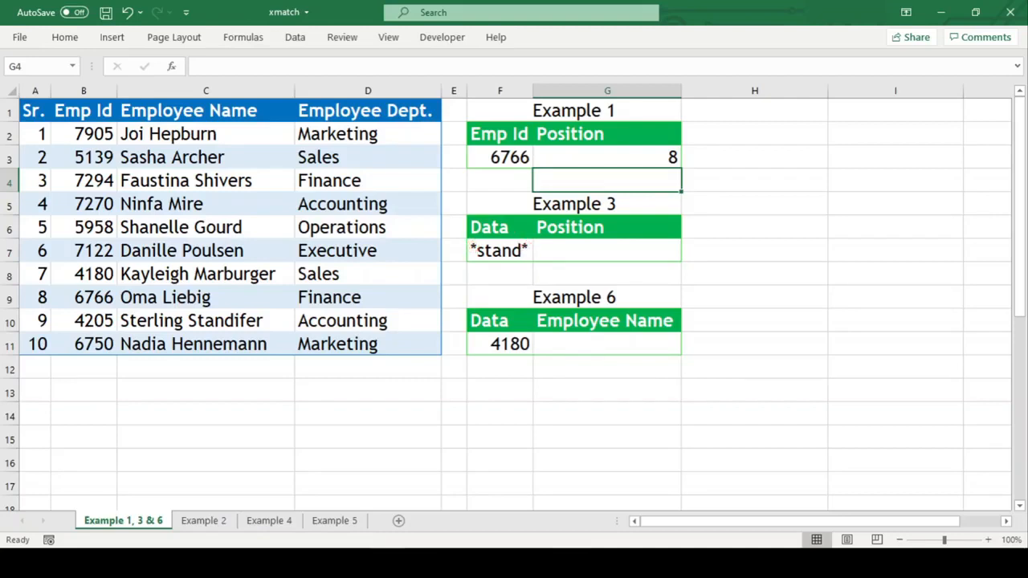
key("Down")
key("Down")
key("Down")
type("=xm")
key("Tab")
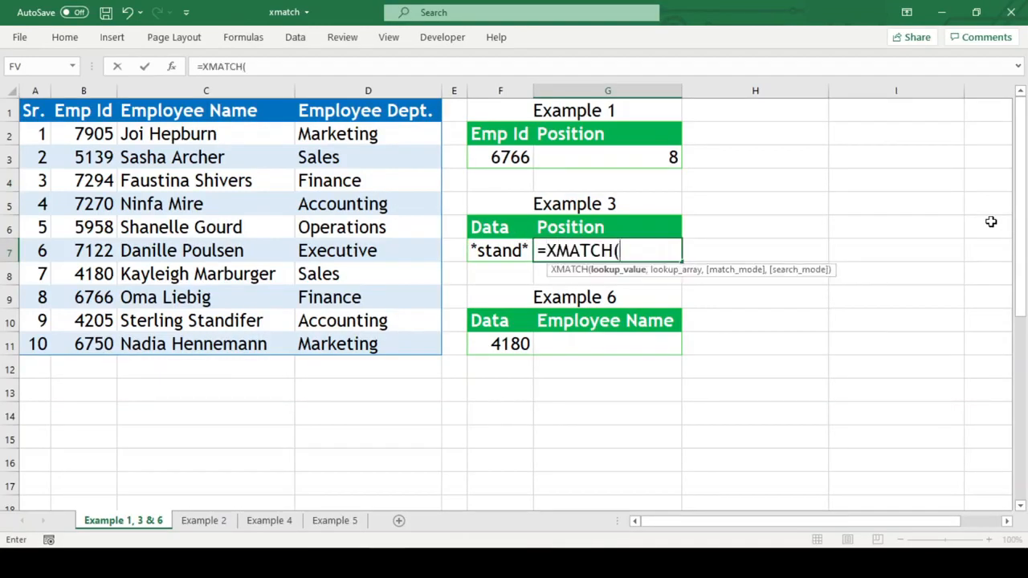
left_click(500, 248)
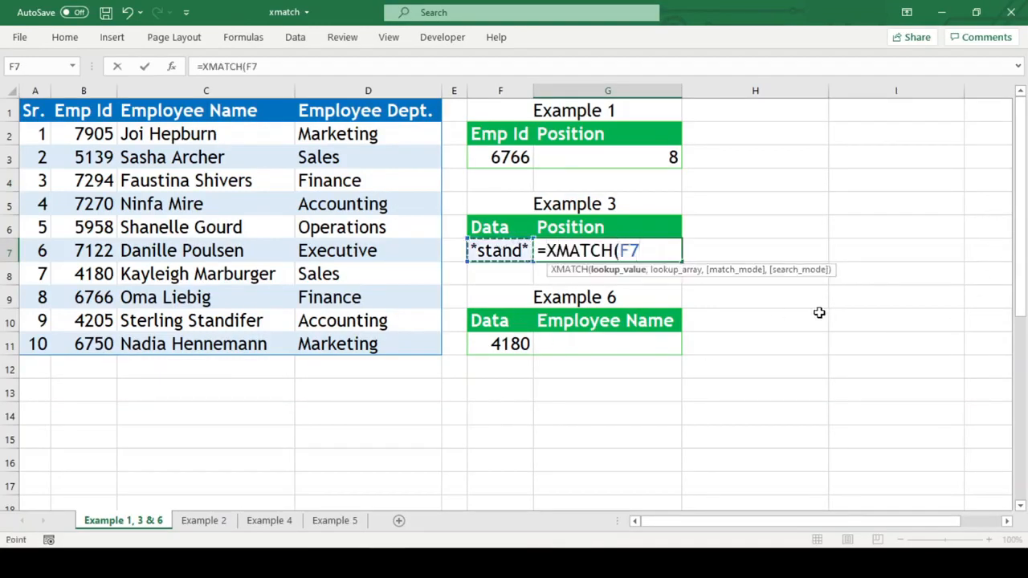
type(",")
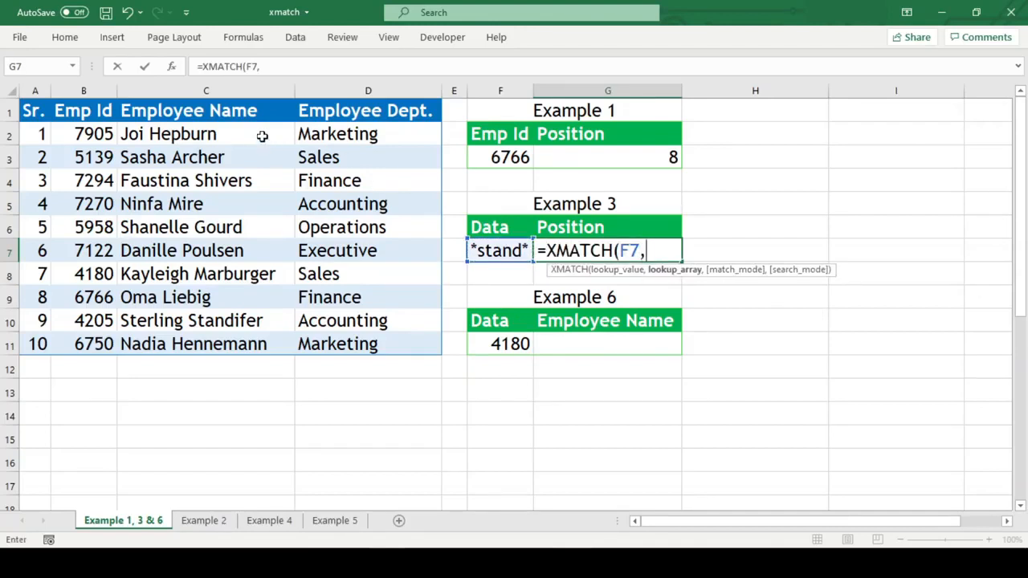
left_click_drag(262, 136, 261, 341)
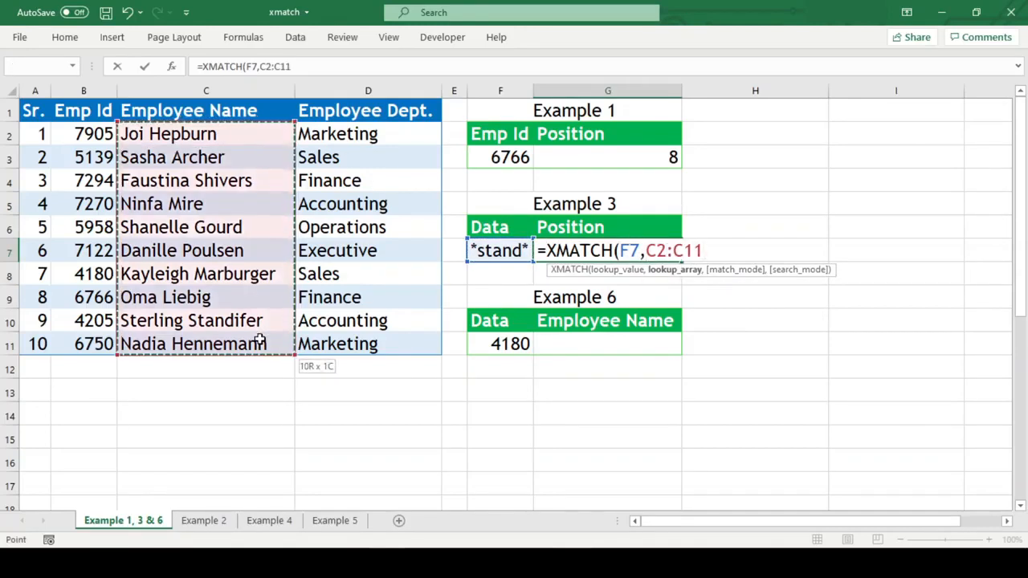
- Complete the XMATCH formula in G7 with match mode 2, wildcard character match
type(",")
key("Down")
key("Down")
key("Down")
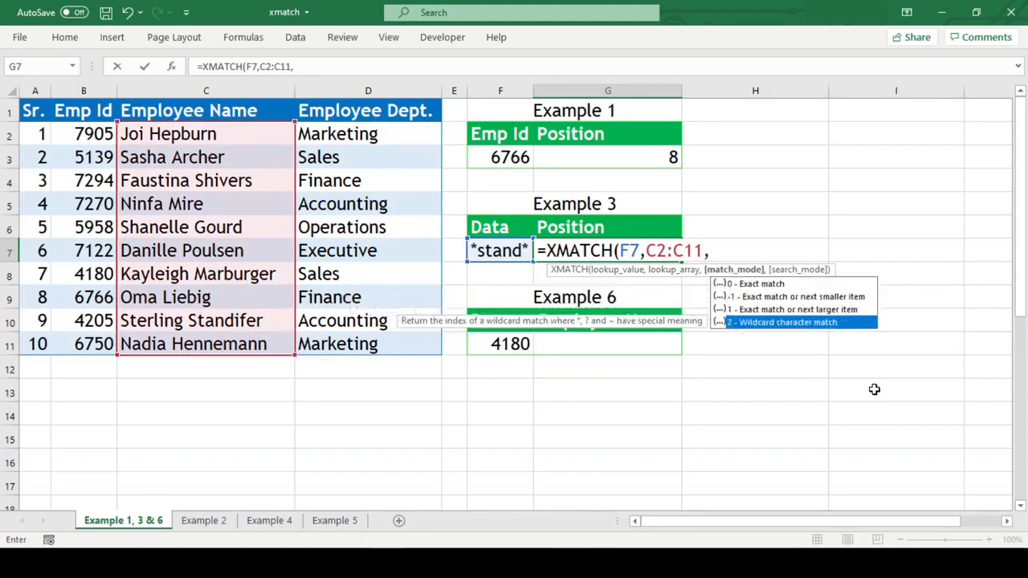
key("Tab")
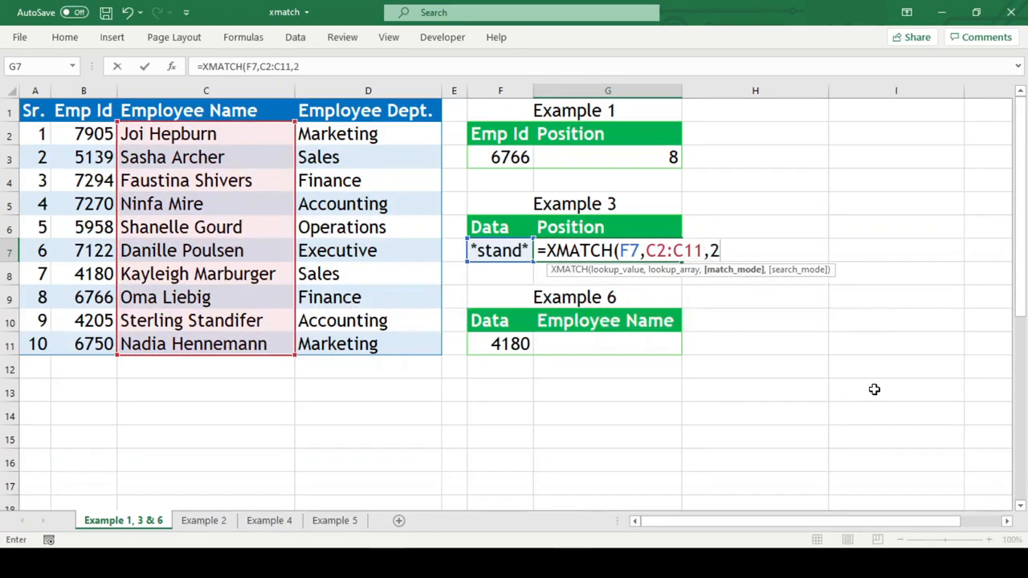
type(")")
key("Return")
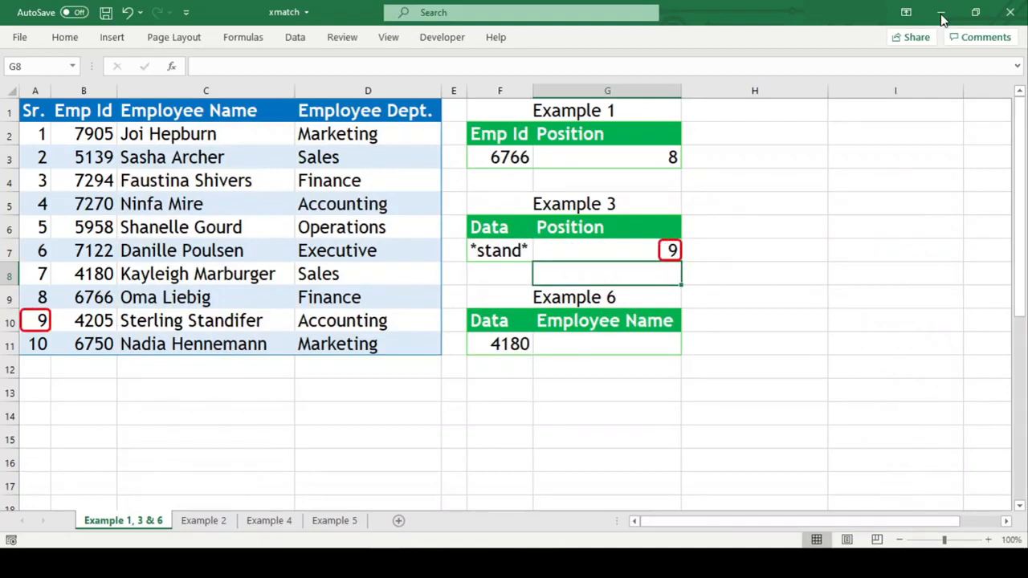
- On the Example 4 sheet, start an XMATCH formula in F3 that looks up E3 in the range B2:B20
left_click(274, 522)
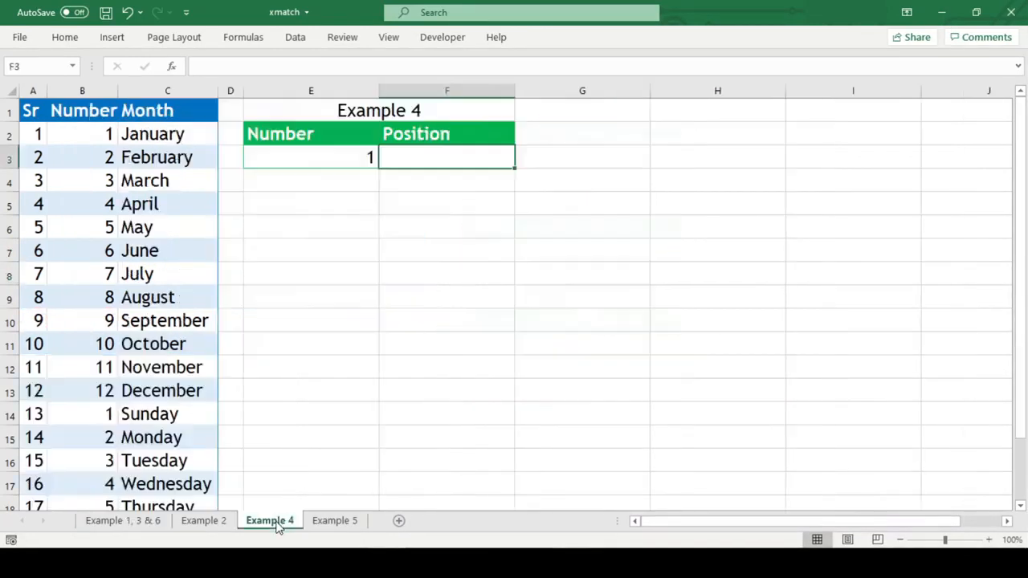
type("=xm")
key("Tab")
left_click(294, 157)
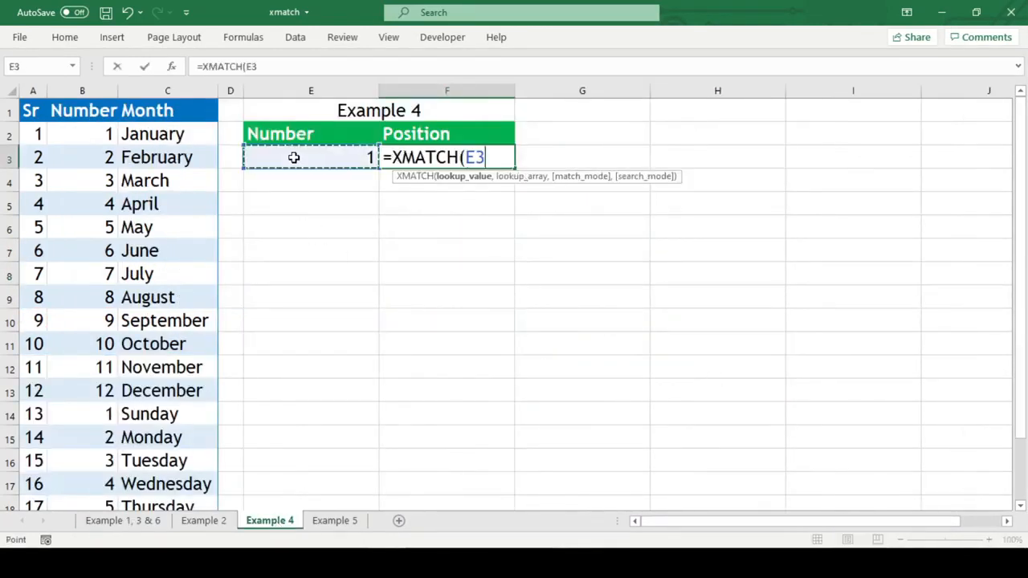
type(",")
left_click(98, 129)
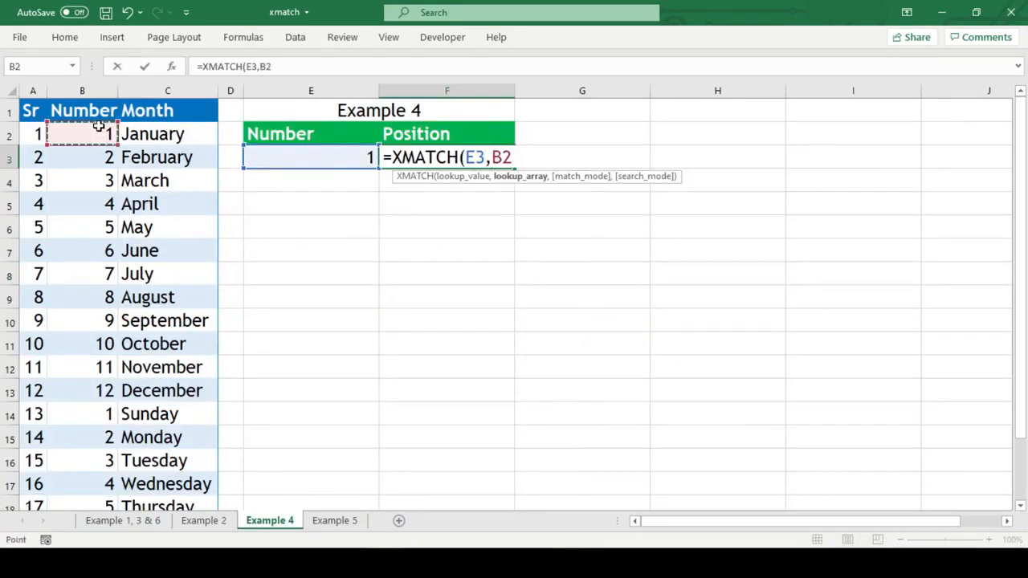
key("ctrl+shift+Down")
- Complete F3's XMATCH formula with the match mode left blank and search mode 1, search first-to-last
type(",")
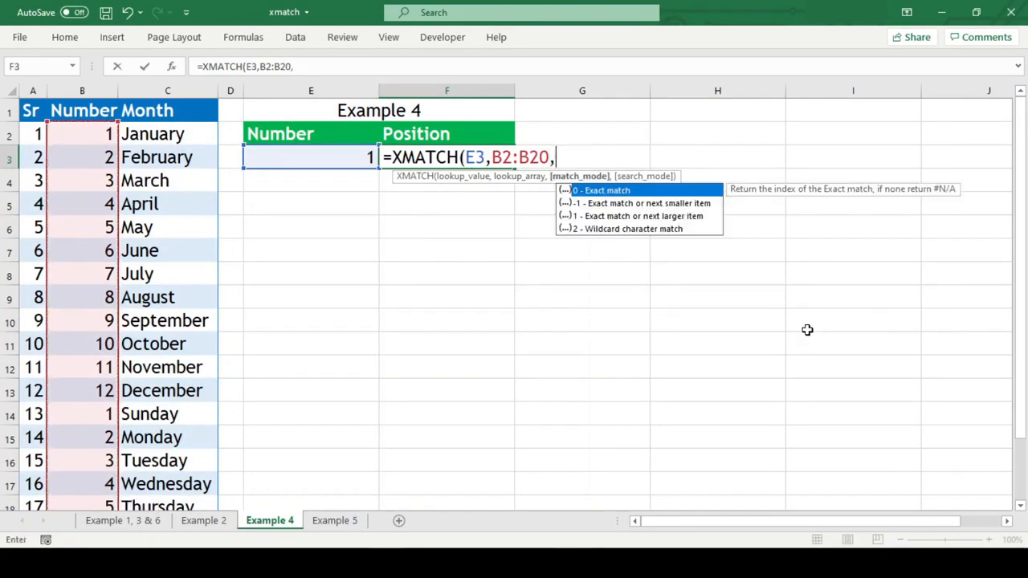
type(",")
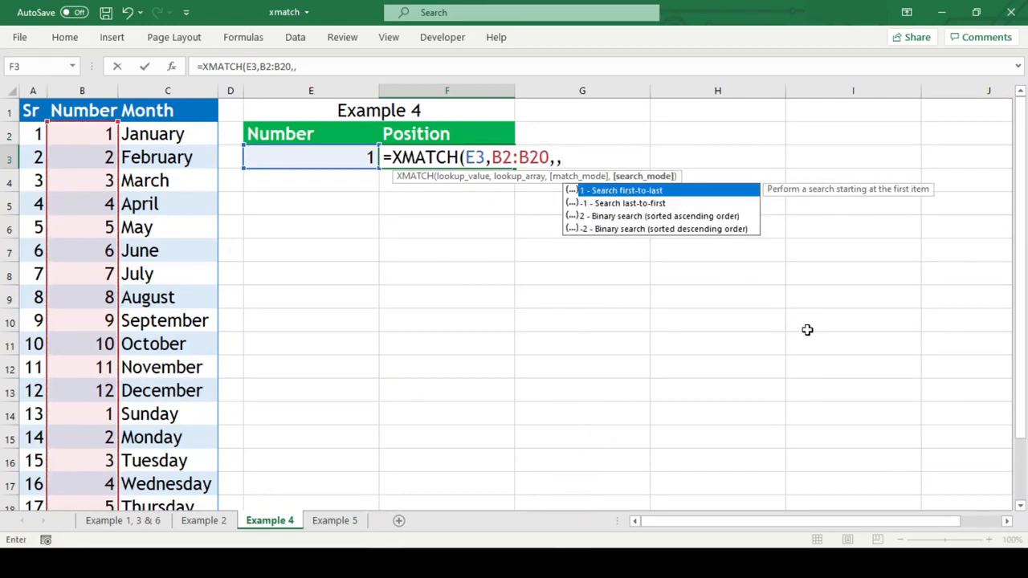
left_click(727, 197)
double_click(727, 198)
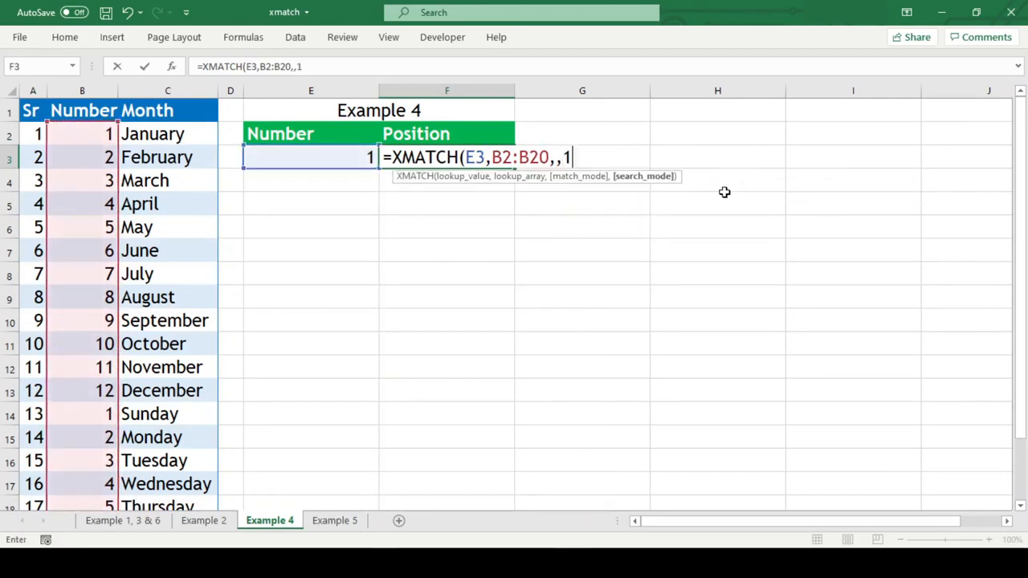
type(")")
key("Return")
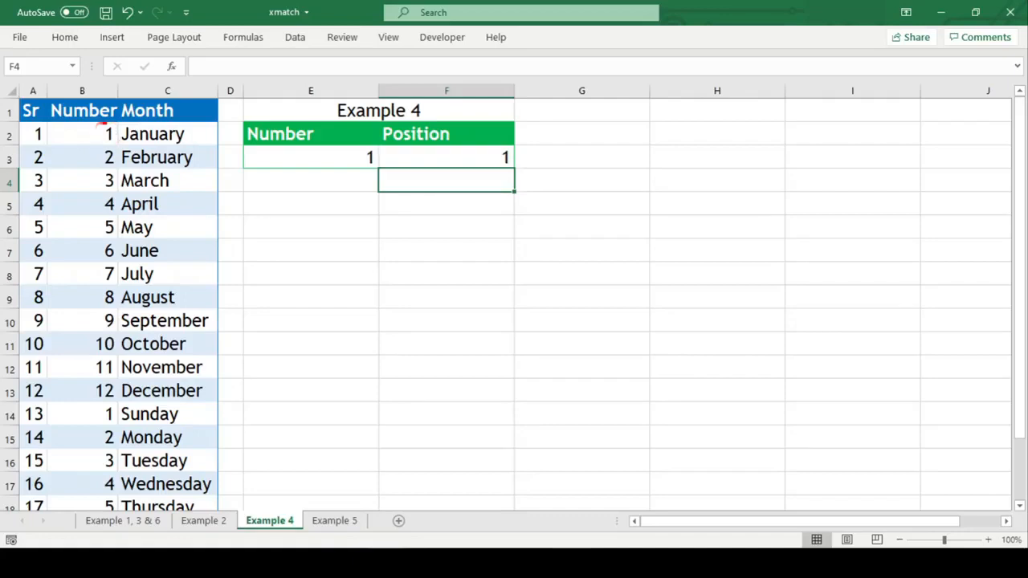
- Change the search mode in F3's XMATCH formula to -1, search last-to-first
key("Up")
key("F2")
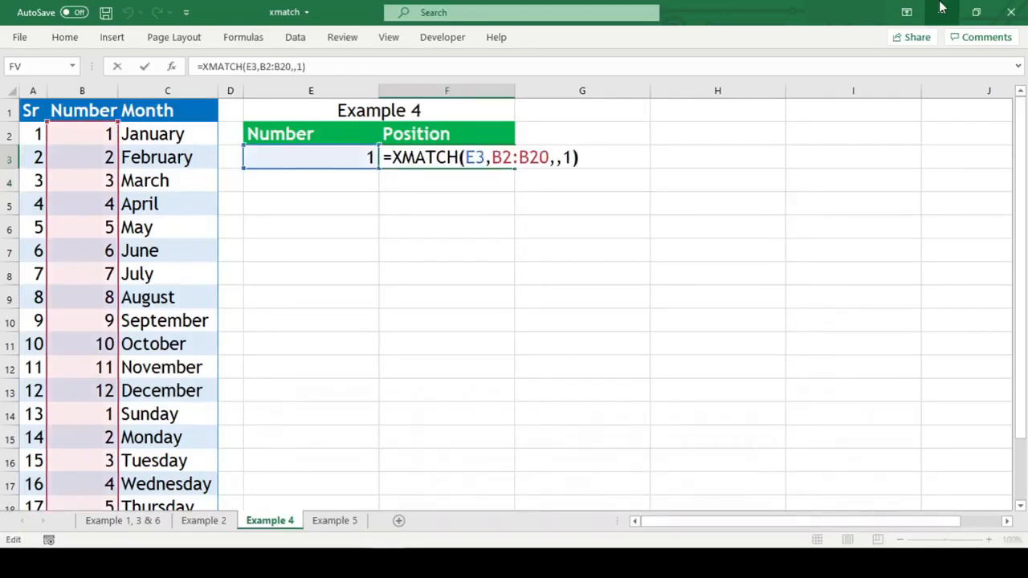
key("Left")
key("BackSpace")
key("BackSpace")
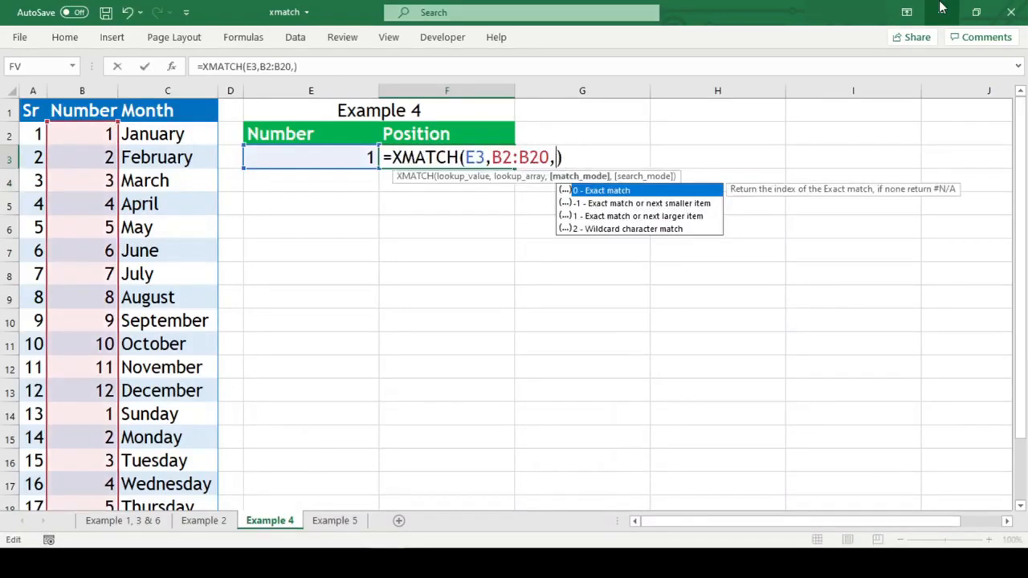
type(",")
key("Down")
key("Down")
key("Up")
key("Tab")
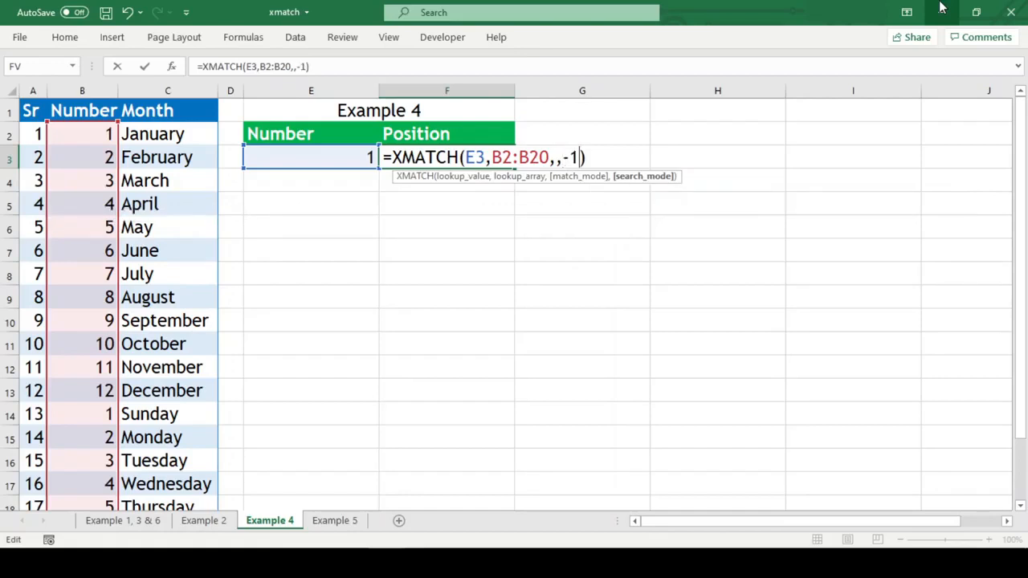
key("Return")
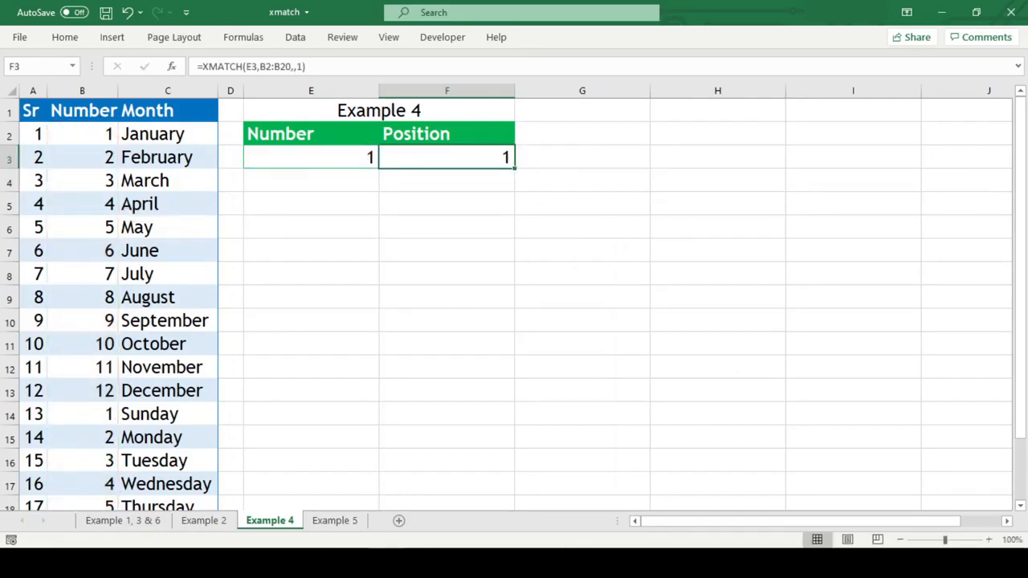
- Examine the binary search modes 2 and -2 for F3's XMATCH formula, then re-enter search mode 1
key("F2")
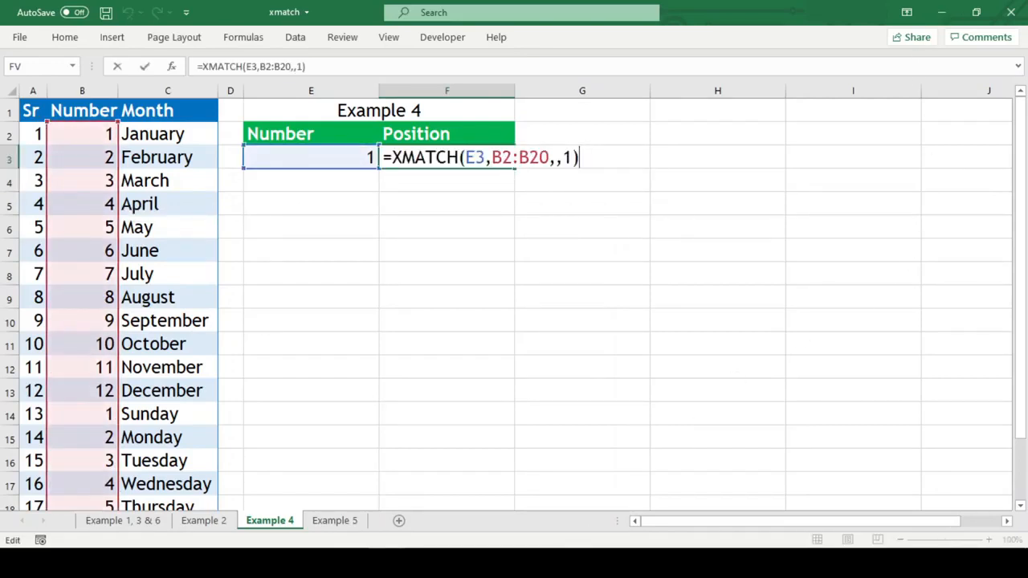
key("Left")
key("BackSpace")
key("Down")
key("Down")
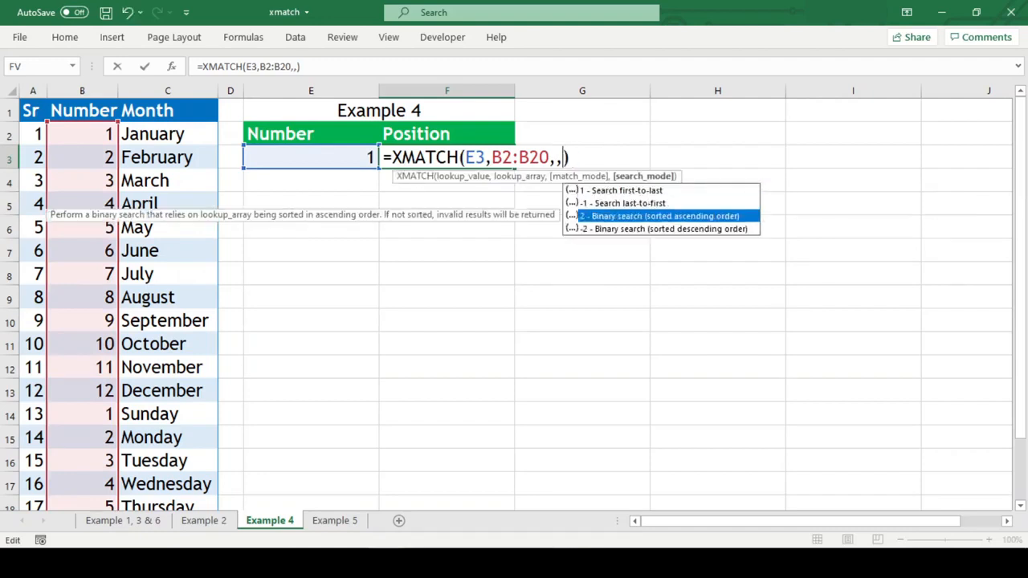
key("Down")
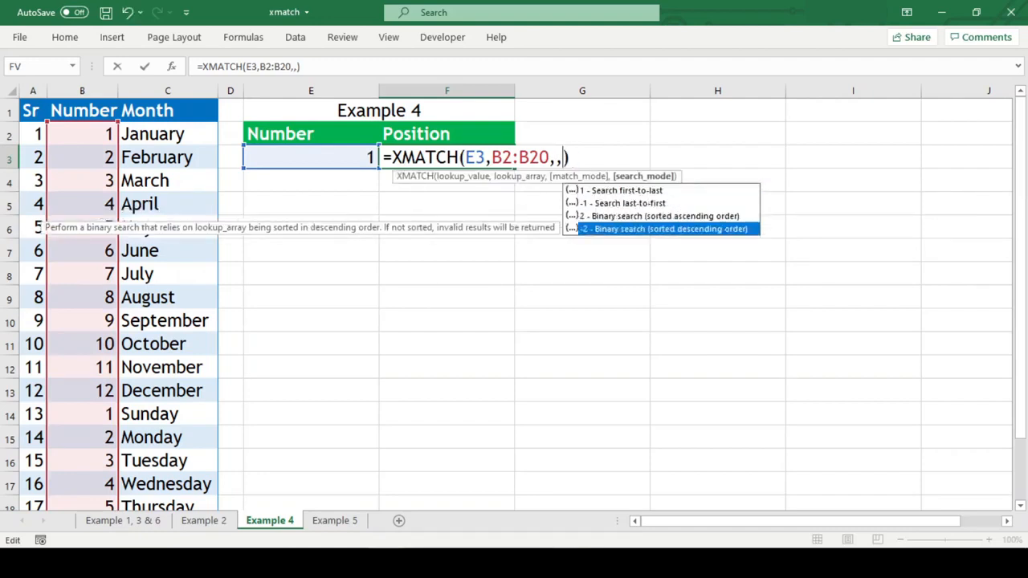
key("Up")
key("Down")
key("Up")
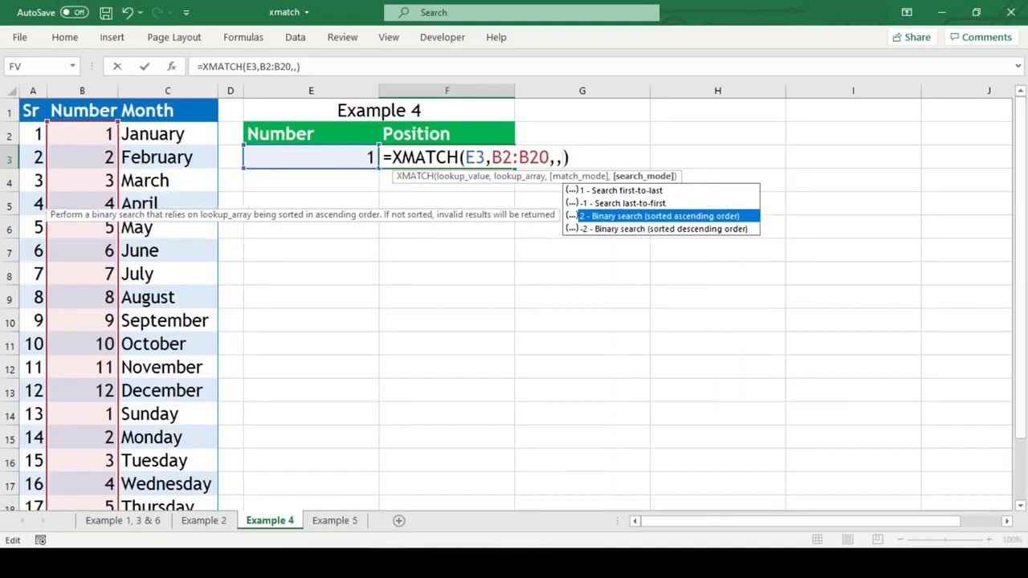
key("Down")
key("Up")
key("Down")
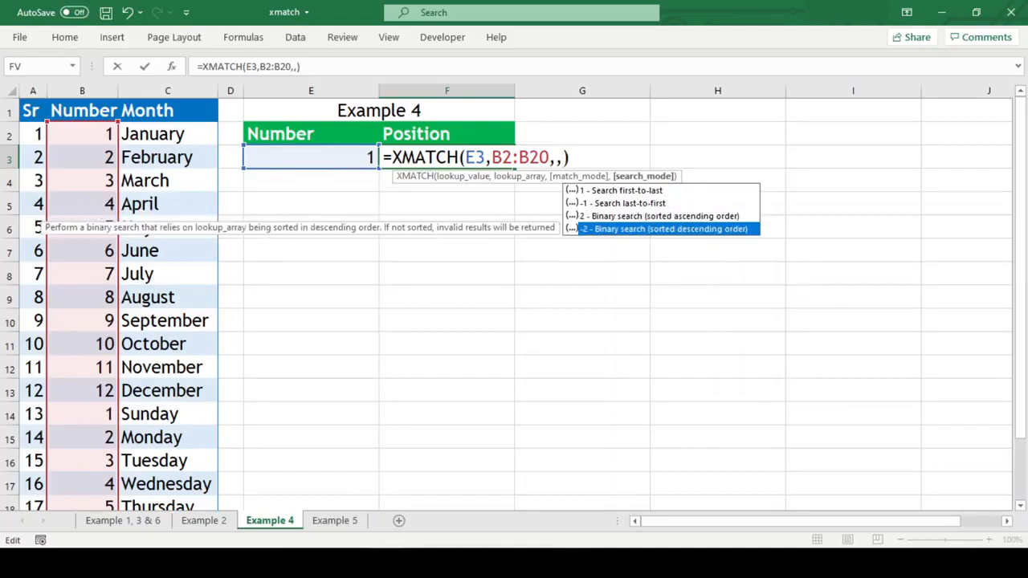
key("Up")
key("Down")
key("Escape")
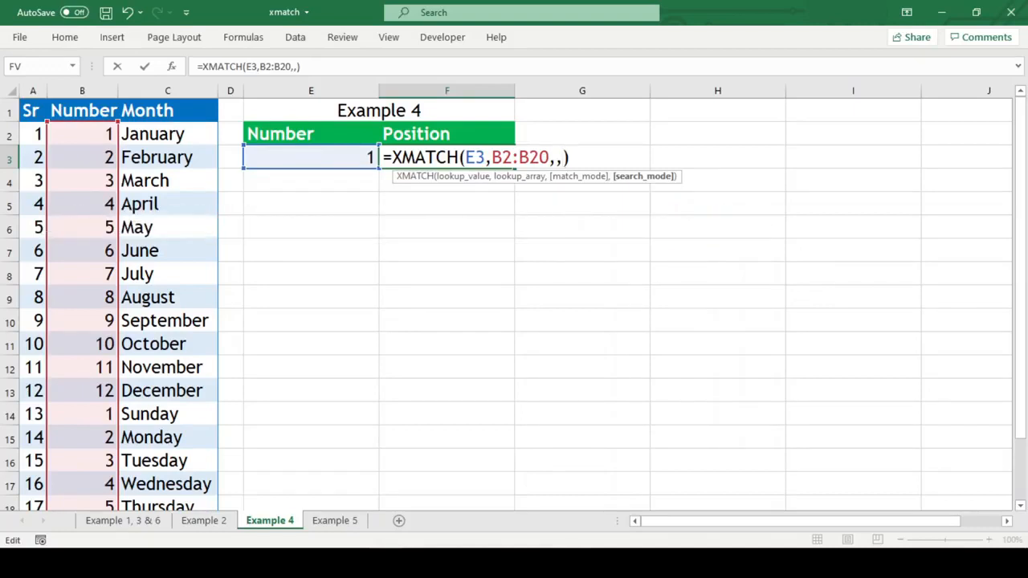
type("1")
key("ctrl+Return")
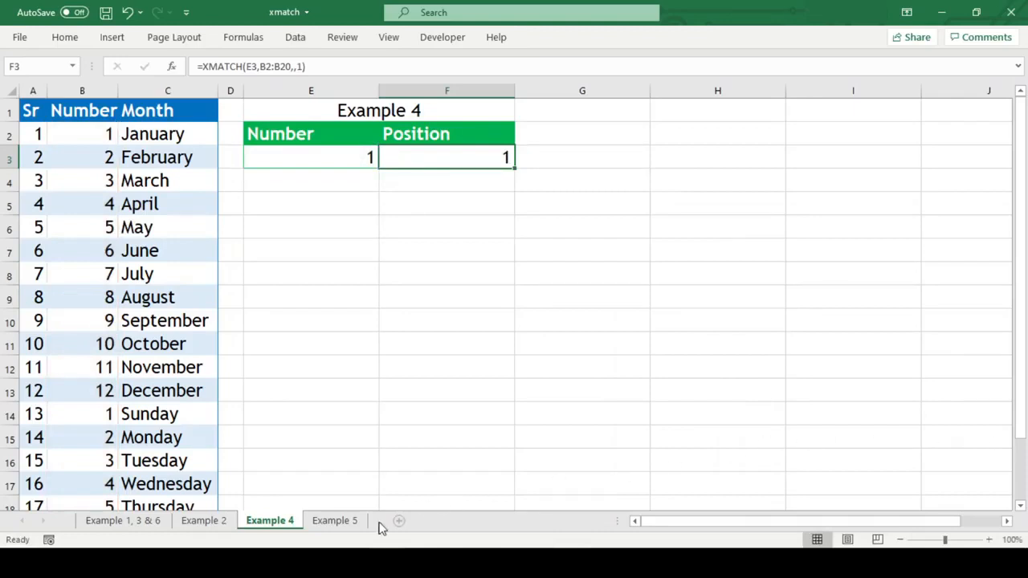
- On the Example 5 sheet, start an XMATCH formula in E3 that looks up D3 in the range B2:B13
left_click(335, 521)
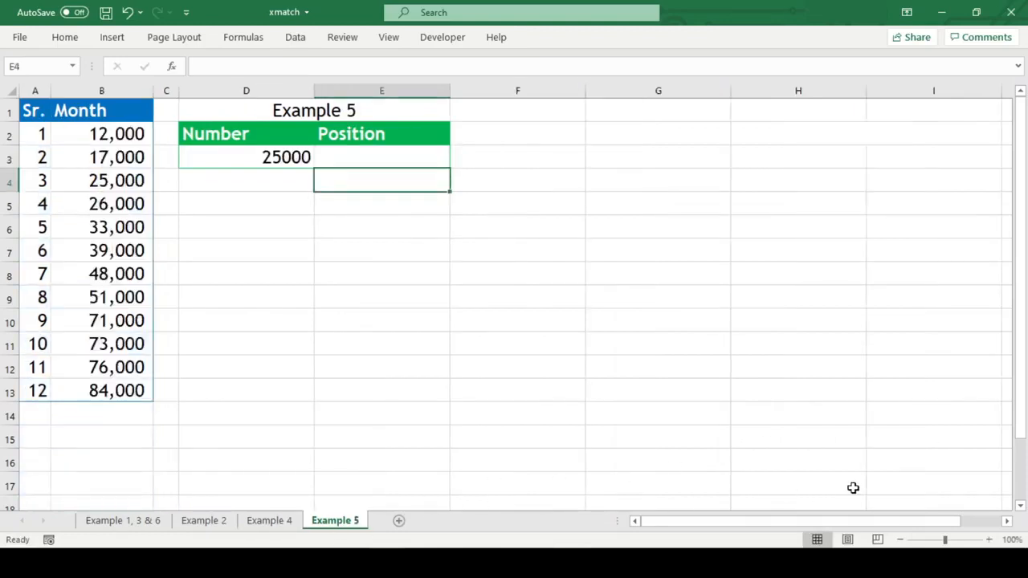
key("Up")
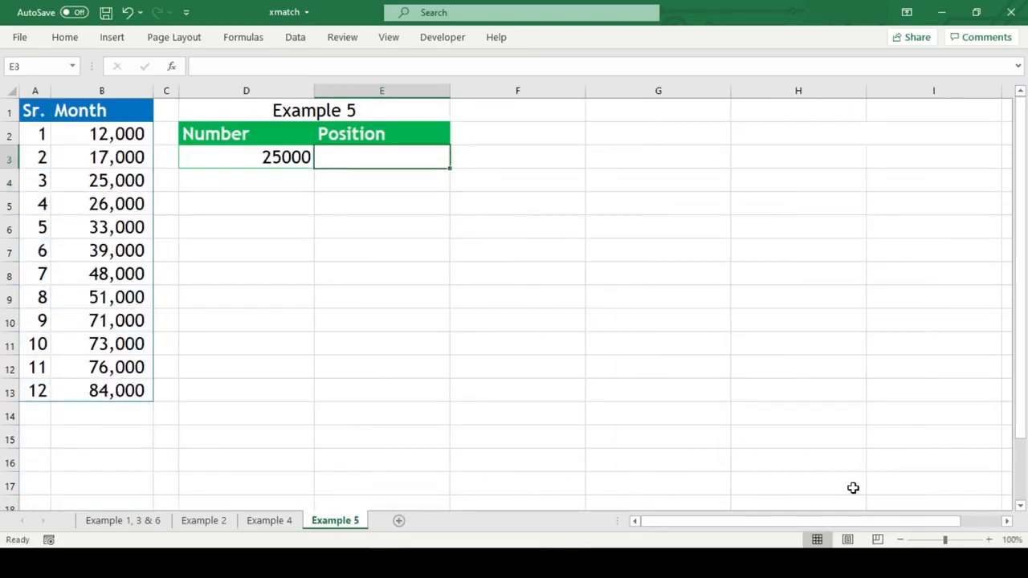
type("=x")
key("Tab")
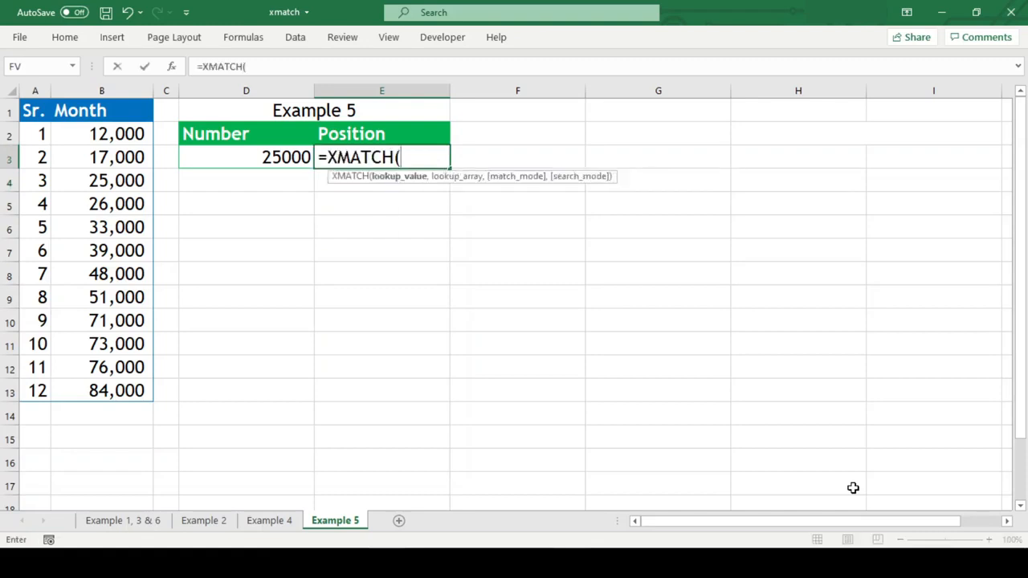
key("Left")
type(",")
key("Left")
key("Left")
key("Left")
key("Up")
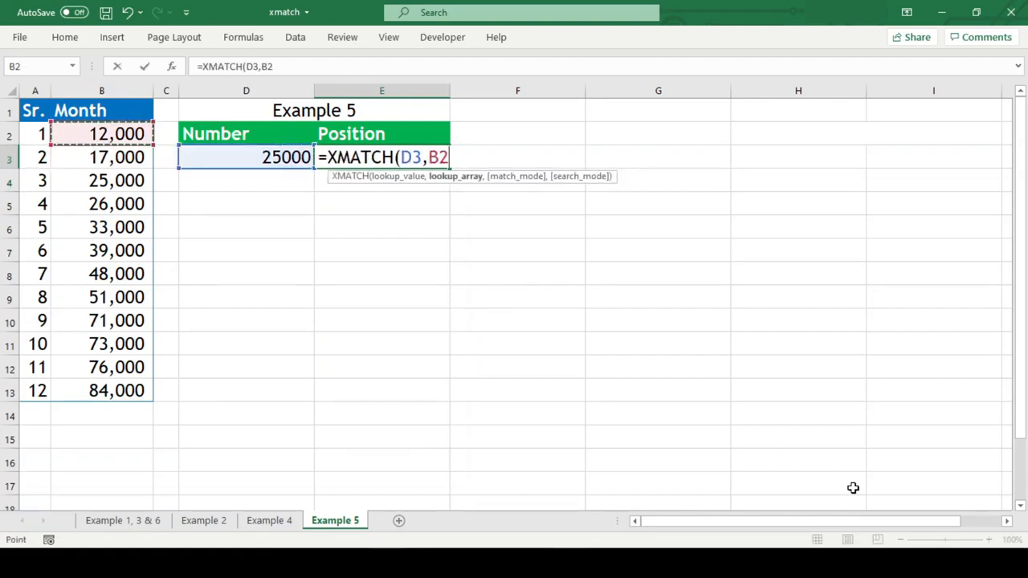
key("ctrl+shift+Down")
- Complete E3's XMATCH formula with a blank match mode and search mode 2, binary search in ascending order
type(",,")
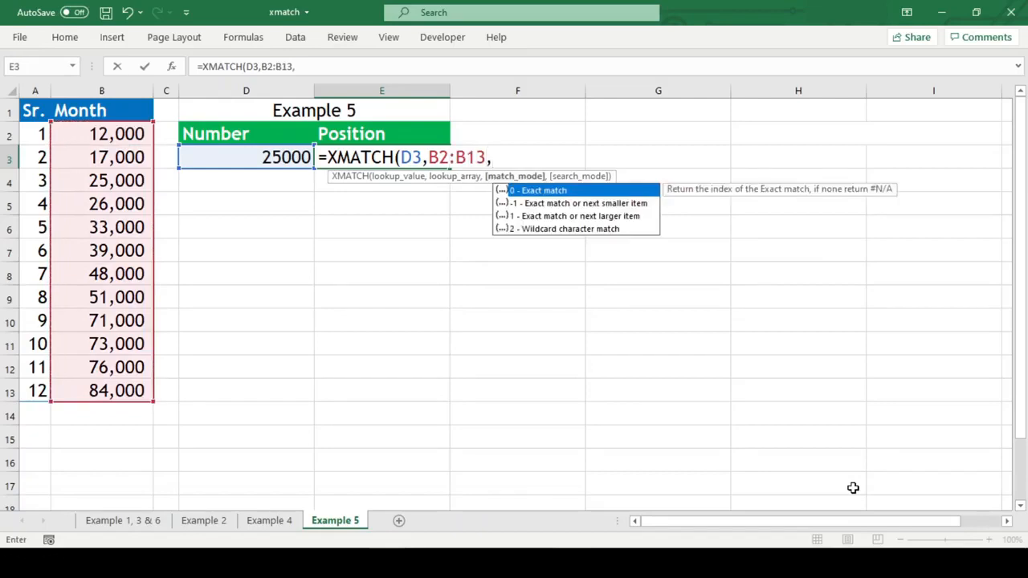
key("Down")
key("Down")
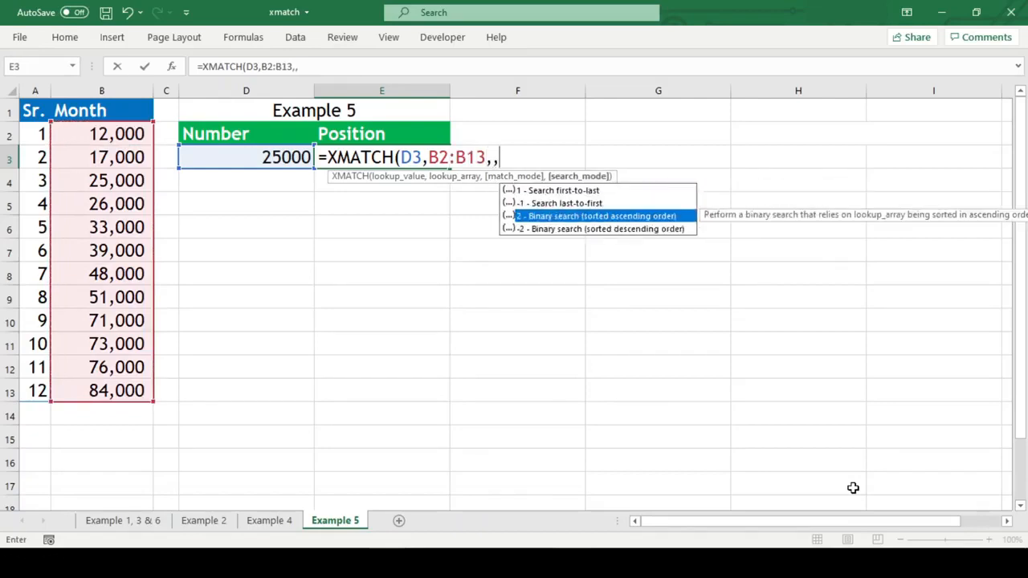
key("Tab")
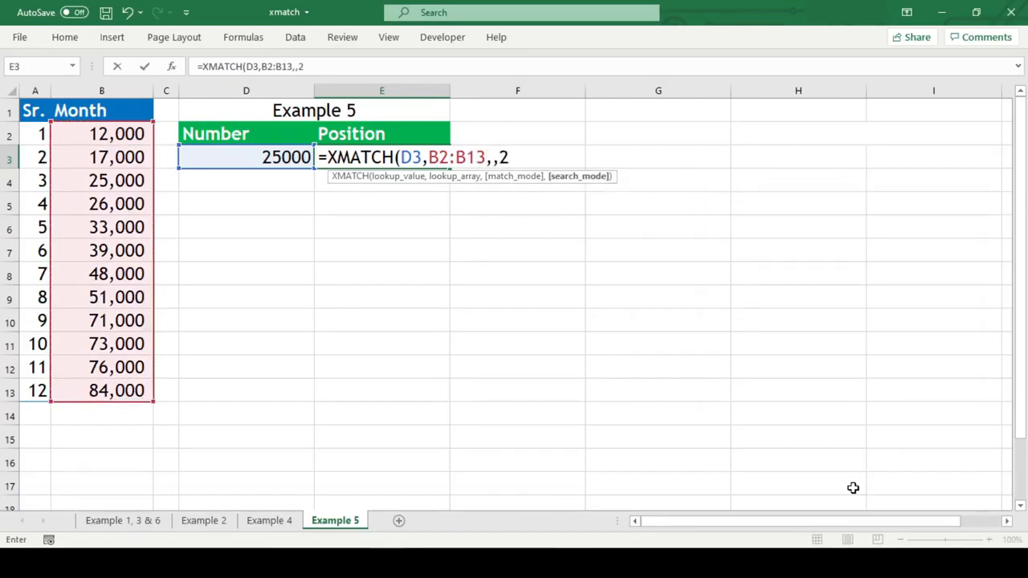
type(")")
key("Return")
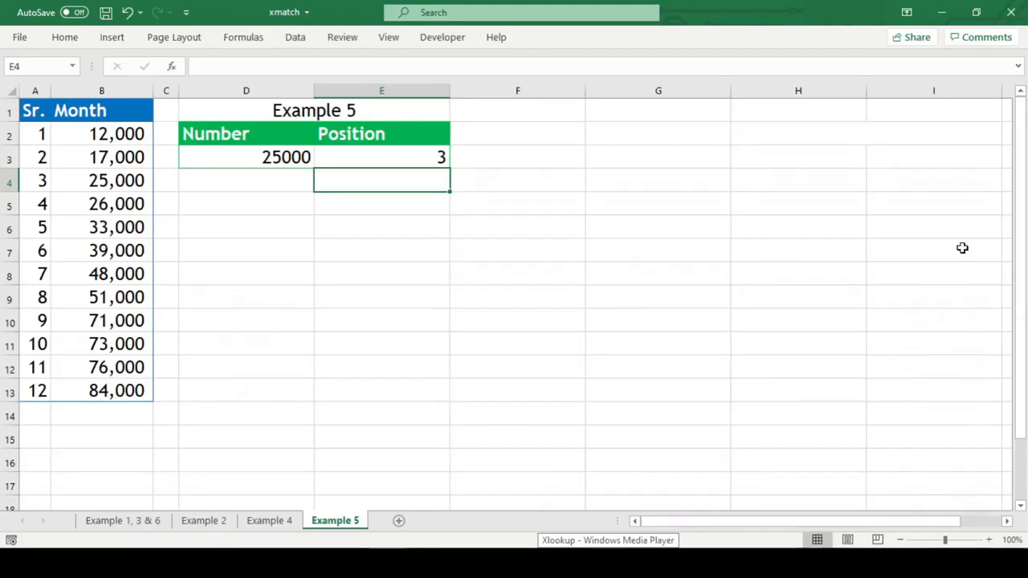
key("Up")
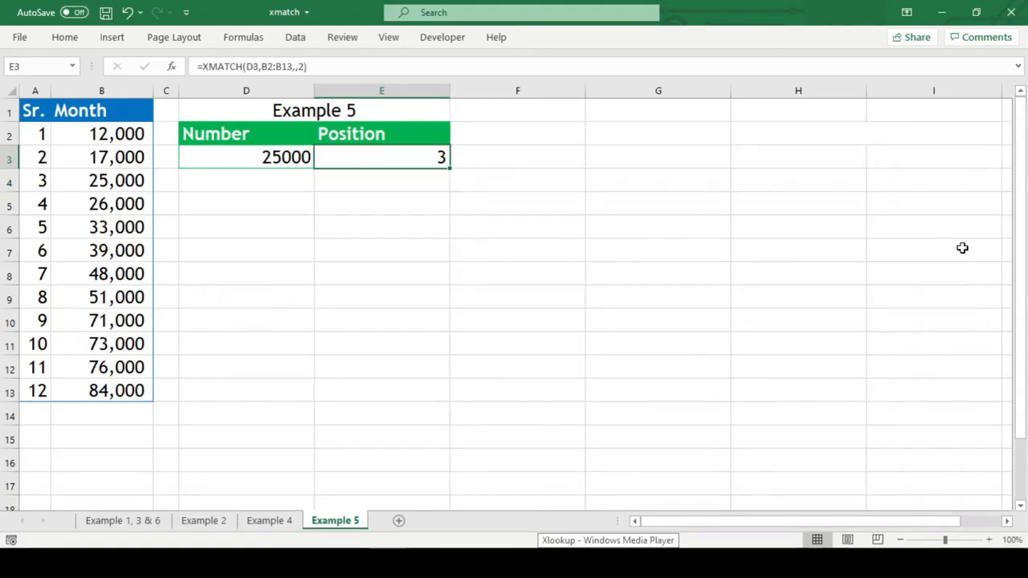
- Change the search mode in E3's XMATCH formula to -2, binary search in descending order
key("F2")
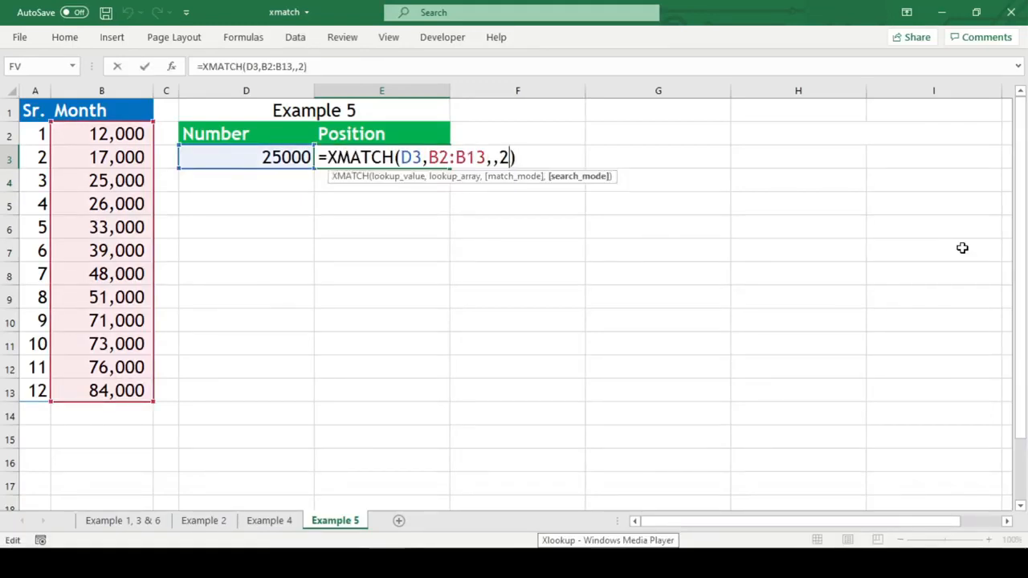
key("BackSpace")
key("Down")
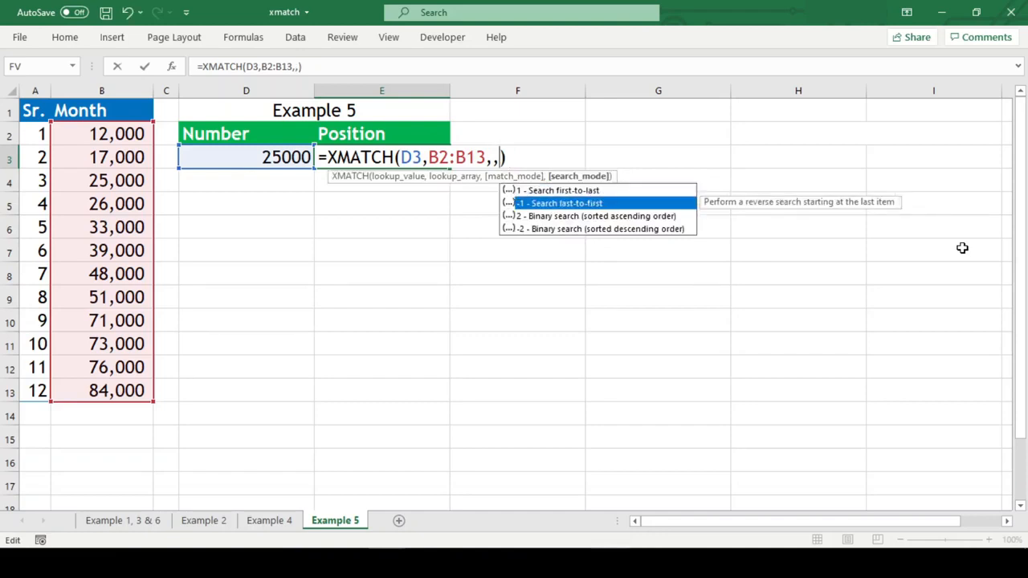
key("Down")
key("Down")
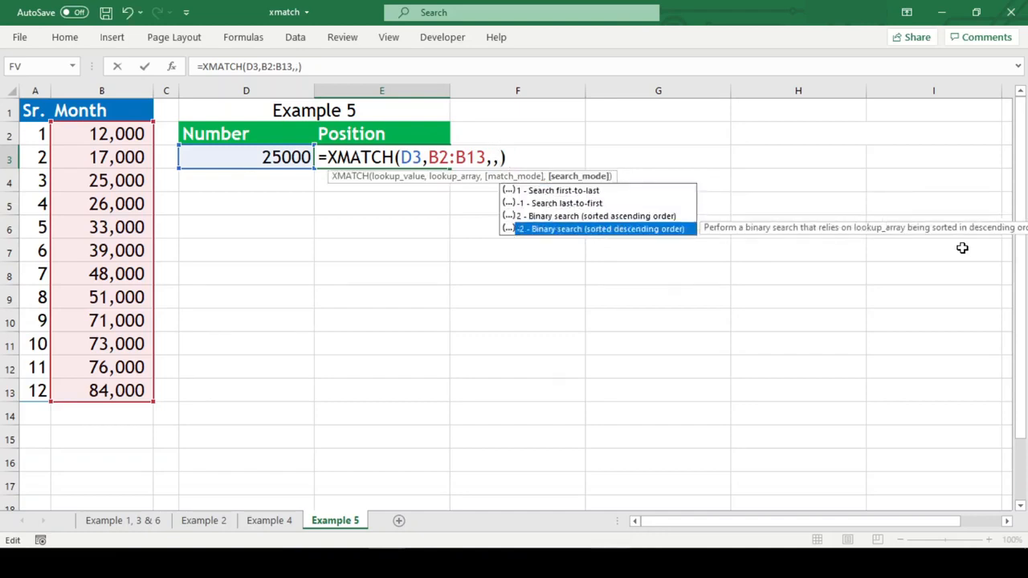
key("Tab")
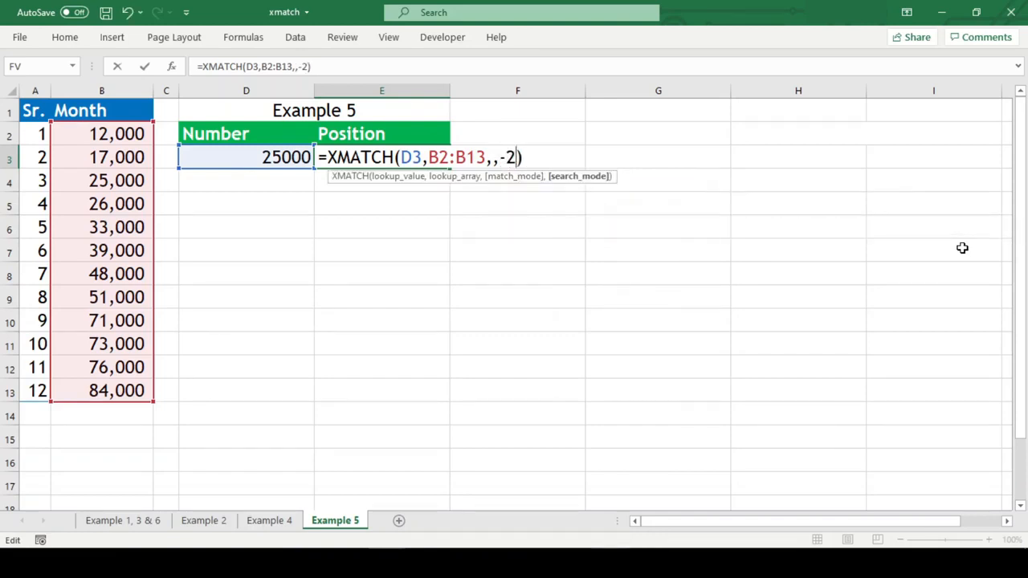
key("Return")
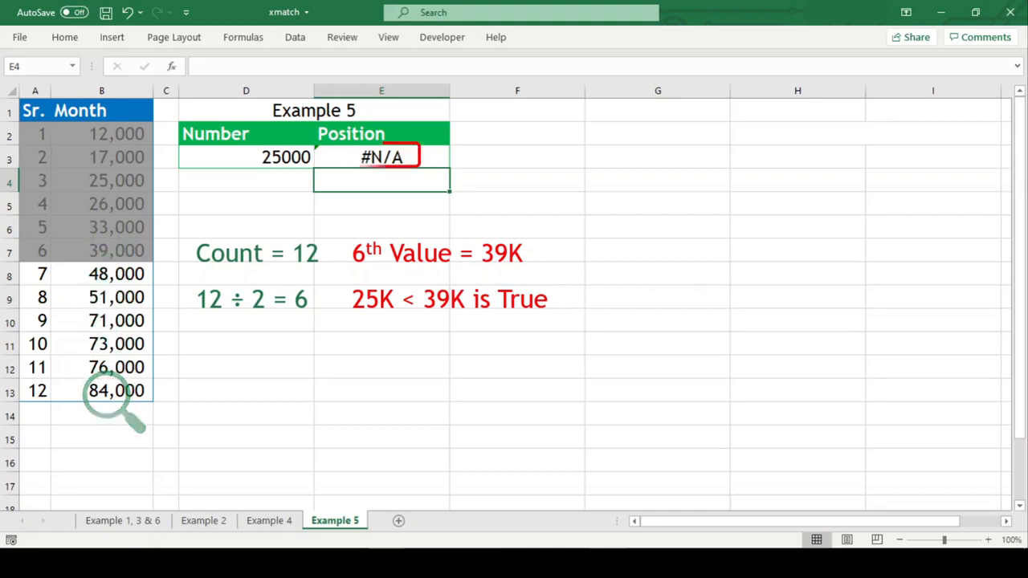
- Sort only the values in B2:B13 from largest to smallest, without expanding the selection to the Sr. column
left_click_drag(114, 136, 106, 392)
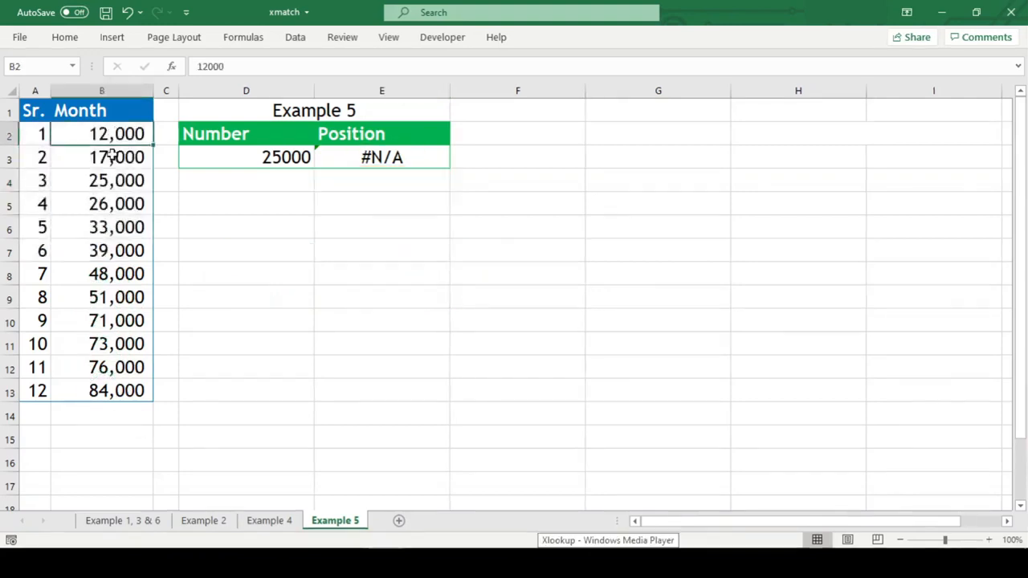
left_click(65, 37)
left_click(865, 84)
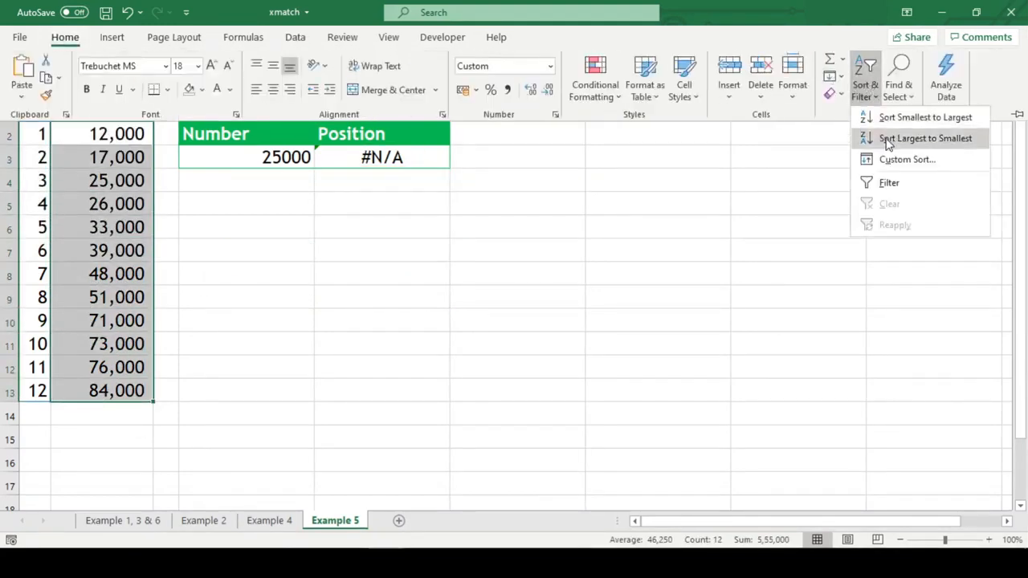
left_click(886, 137)
left_click(361, 266)
left_click(425, 292)
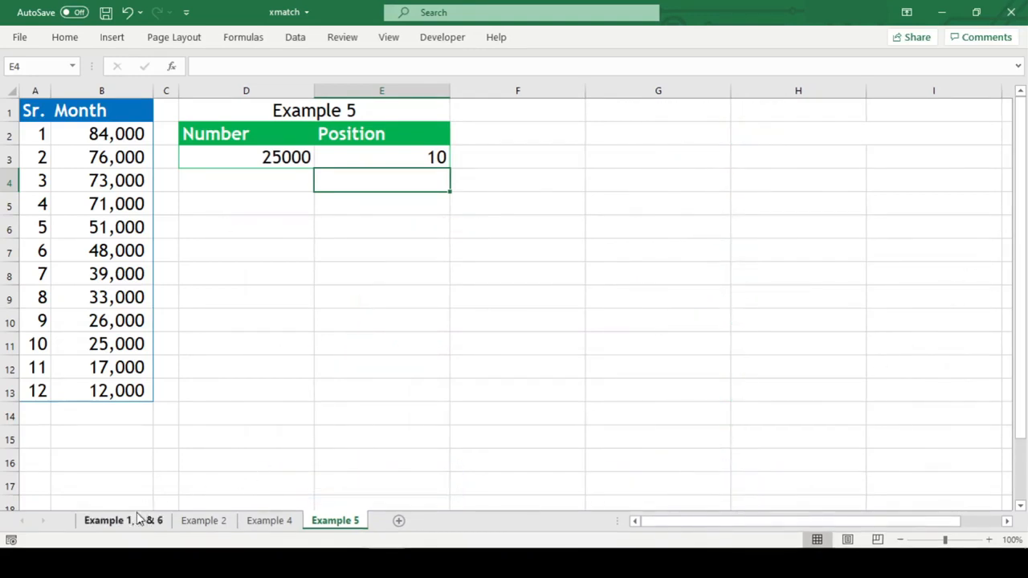
- On the Example 1, 3 & 6 sheet, enter =XMATCH(F11,B2:B11) in G11 under Example 6
left_click(135, 523)
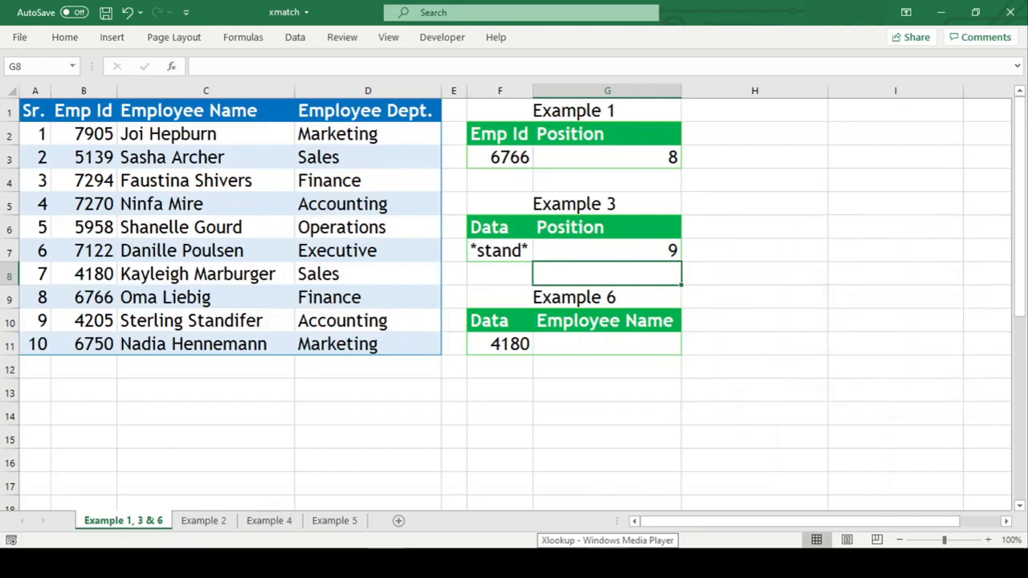
left_click(608, 344)
type("=x")
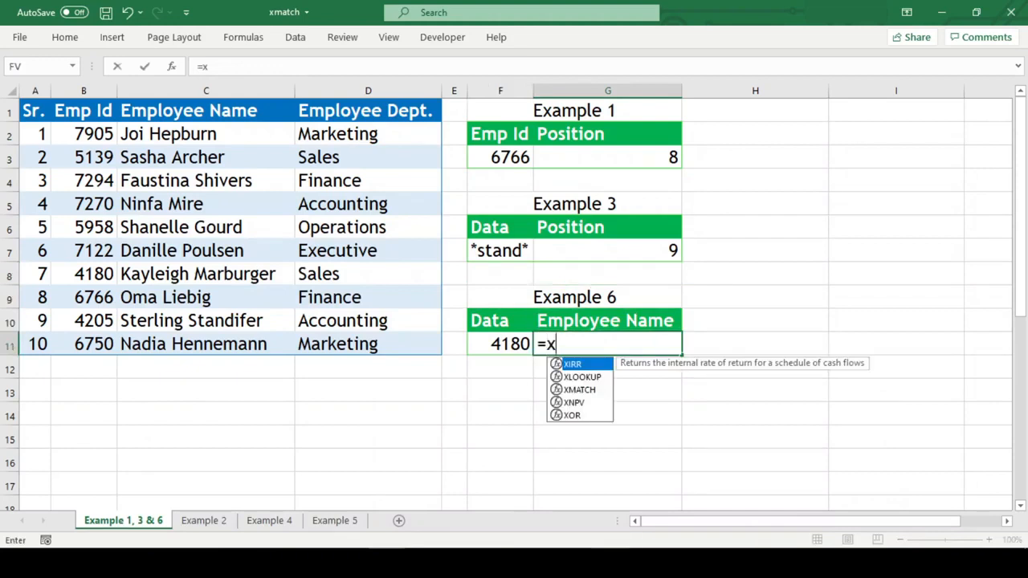
type("MATCH(")
key("Left")
type(",")
left_click_drag(98, 136, 102, 344)
type(")")
key("Return")
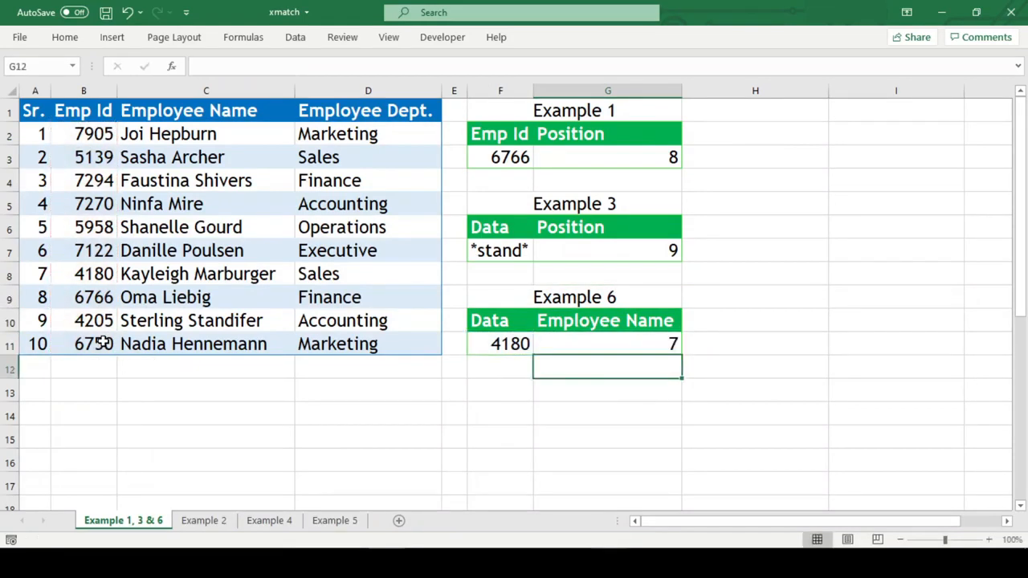
- Wrap G11's XMATCH formula in INDEX over the employee names, making it =INDEX(C2:C11,XMATCH(F11,B2:B11))
key("Up")
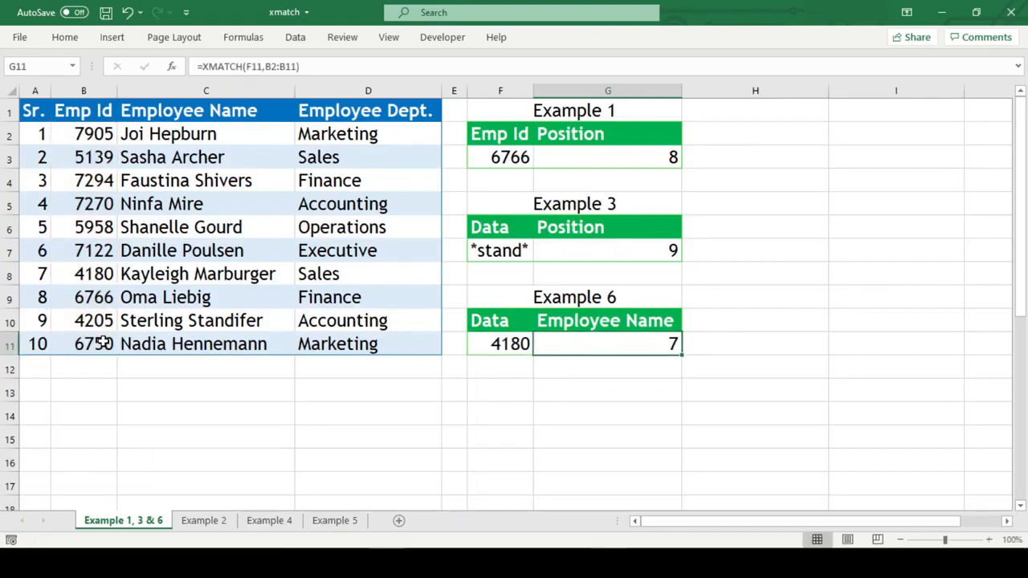
key("F2")
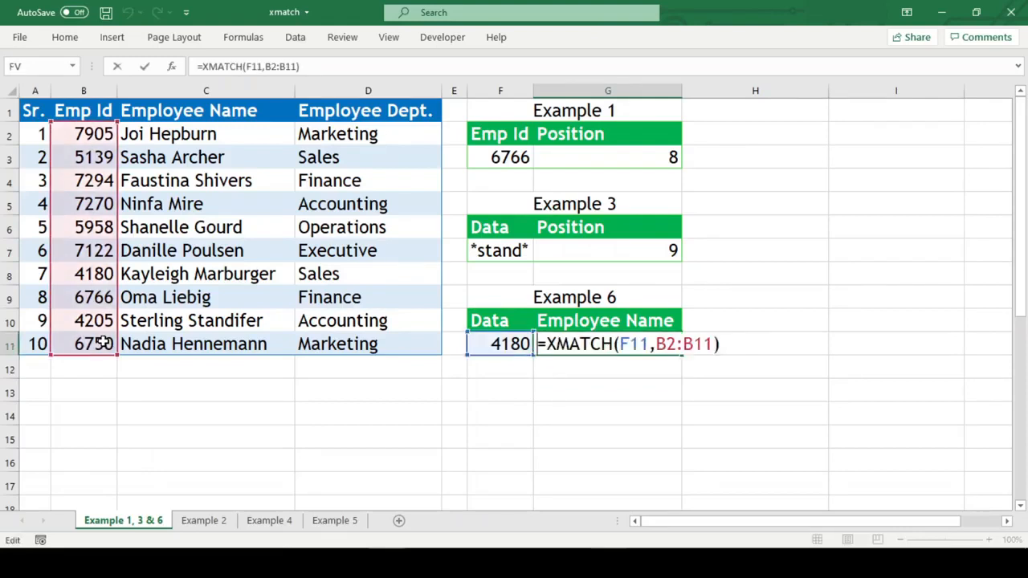
key("Right")
type("in")
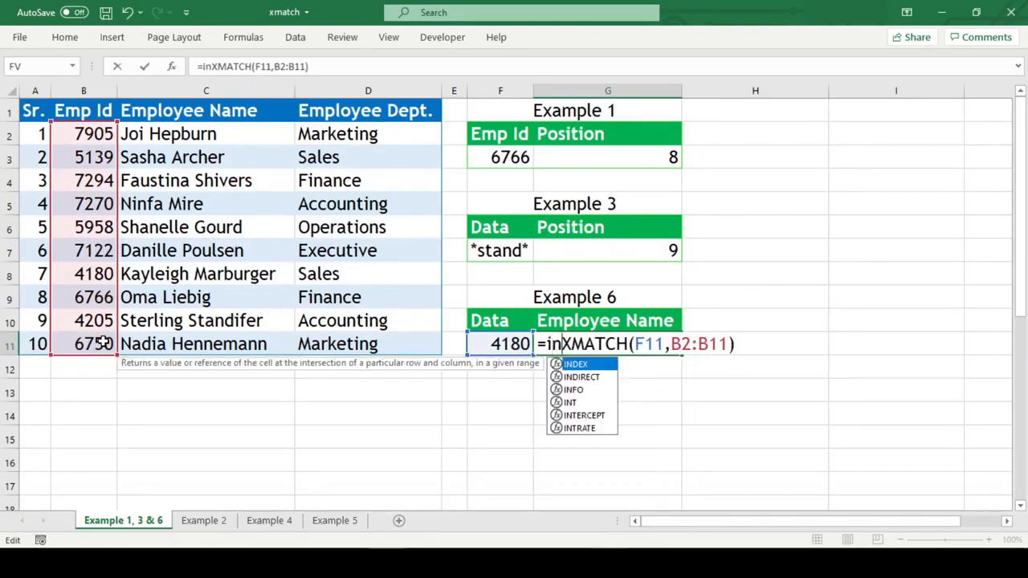
key("Tab")
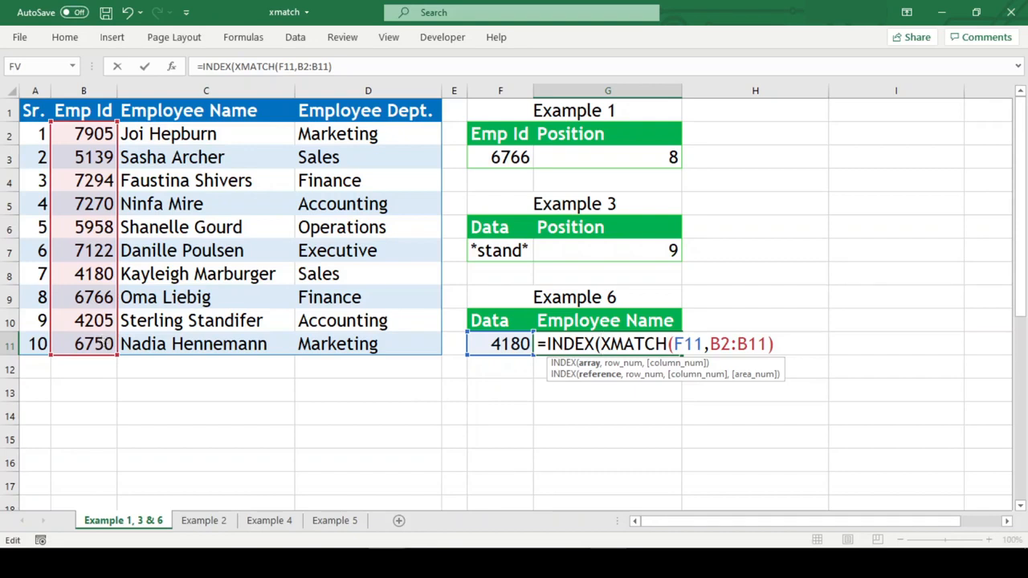
left_click_drag(261, 131, 264, 343)
type(",")
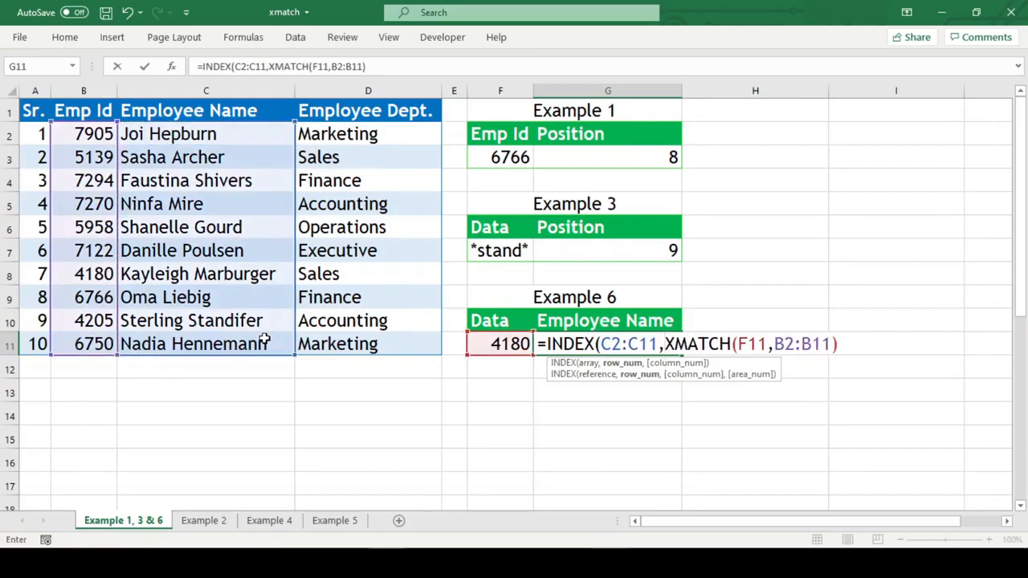
left_click(853, 341)
type(")")
key("Return")
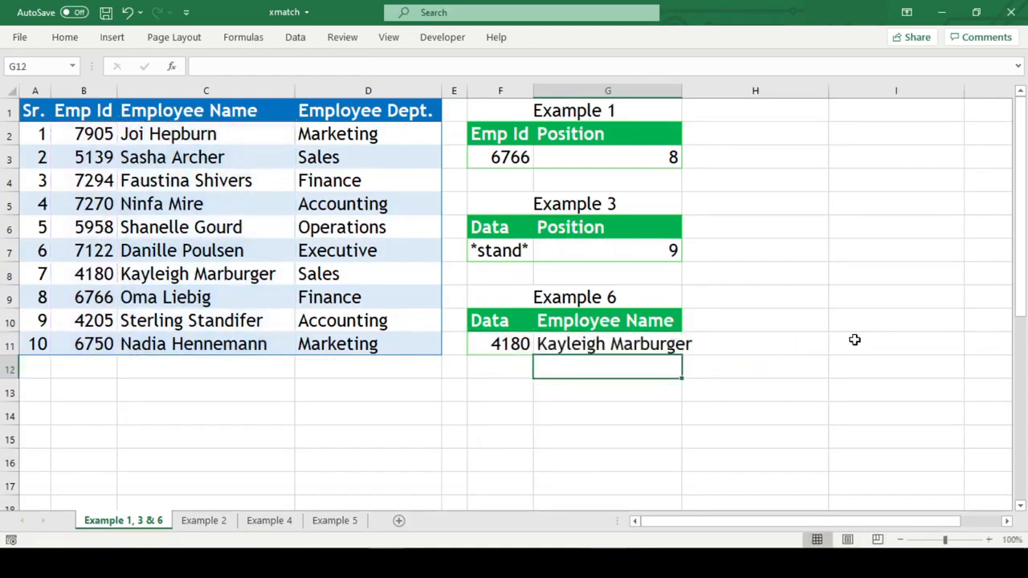